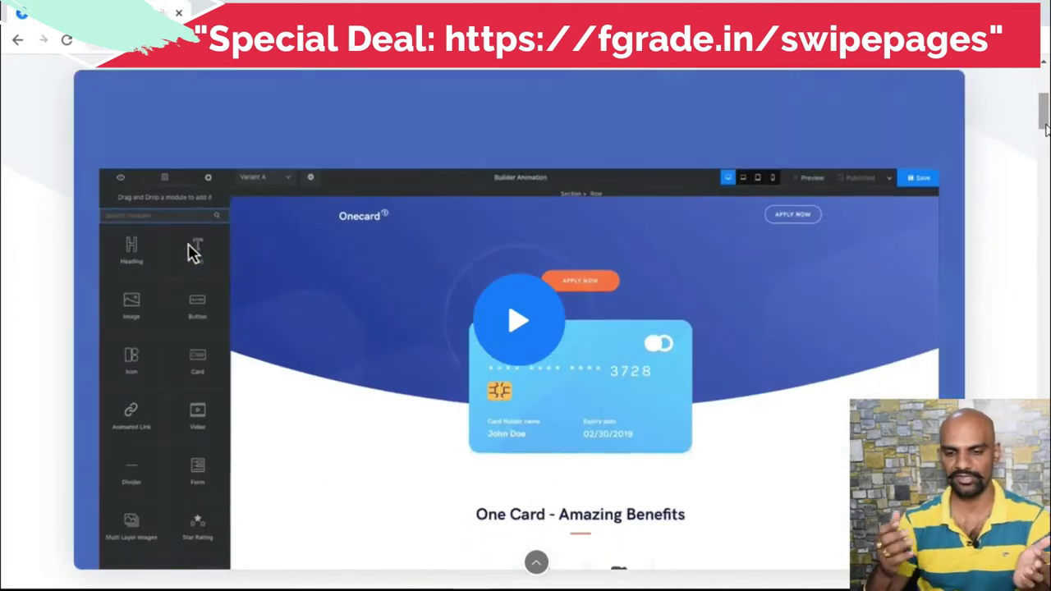
Scroll the Swipe Pages homepage features, then go to Pricing with its 14-day free trial.
drag(1046, 130, 1046, 324)
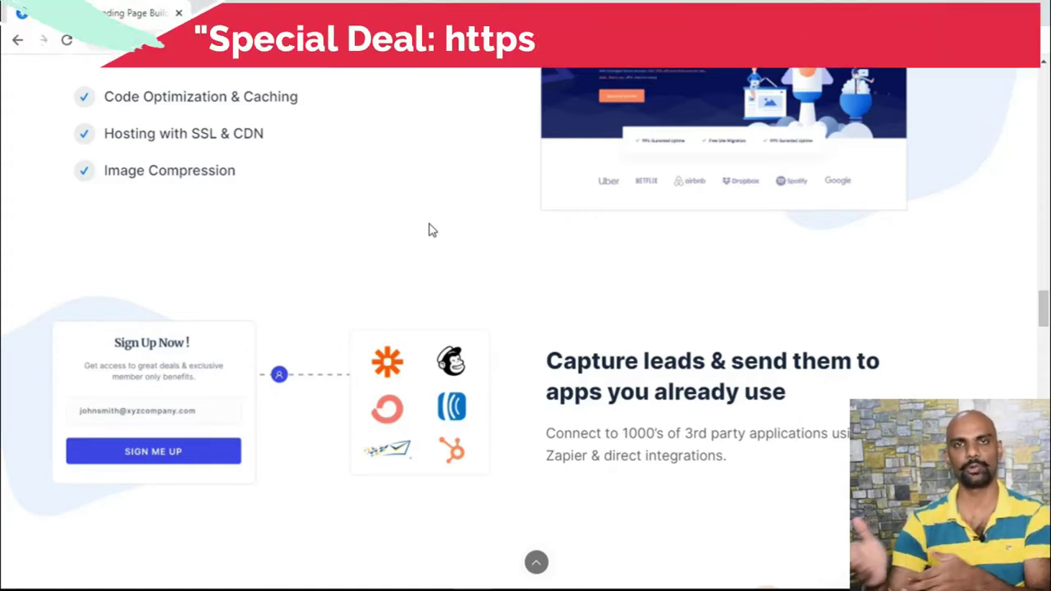
scroll(1048, 271, up, 15)
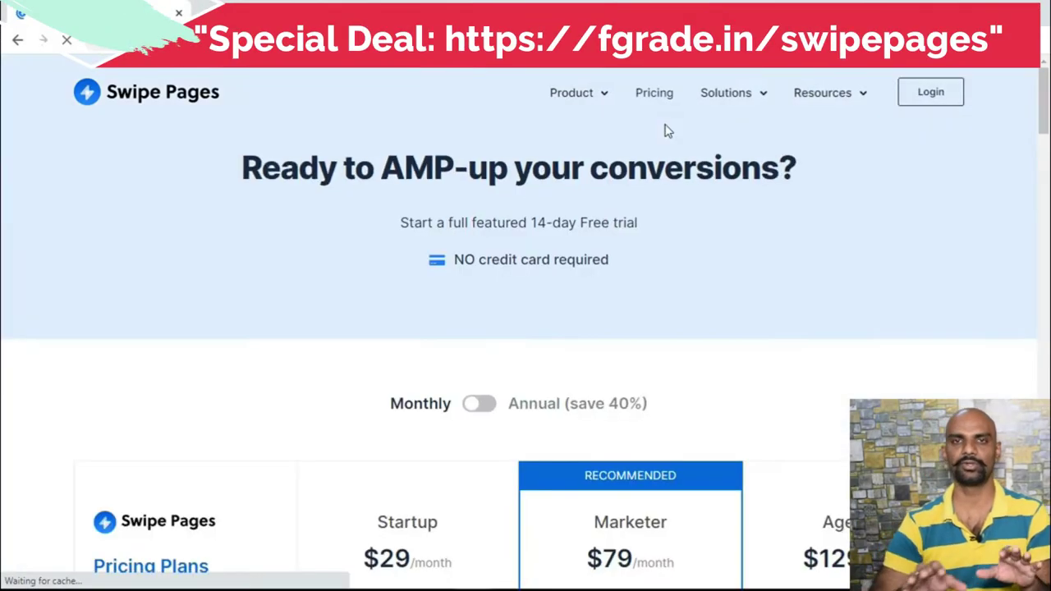
Scroll down the pricing table to compare Startup $29, Marketer $79 and Agency $129 plans.
scroll(717, 263, down, 4)
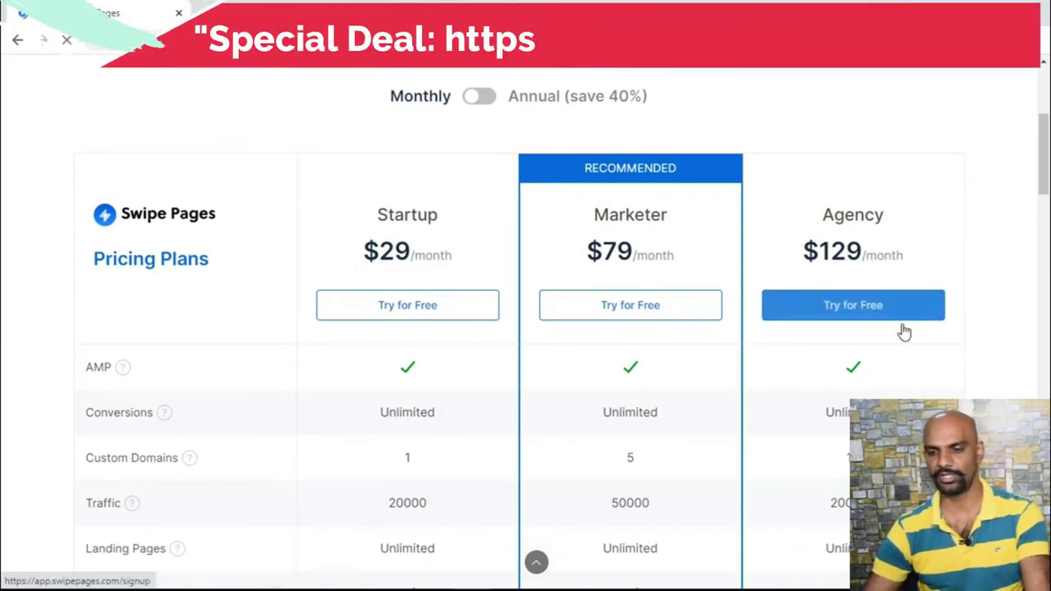
scroll(960, 357, down, 1)
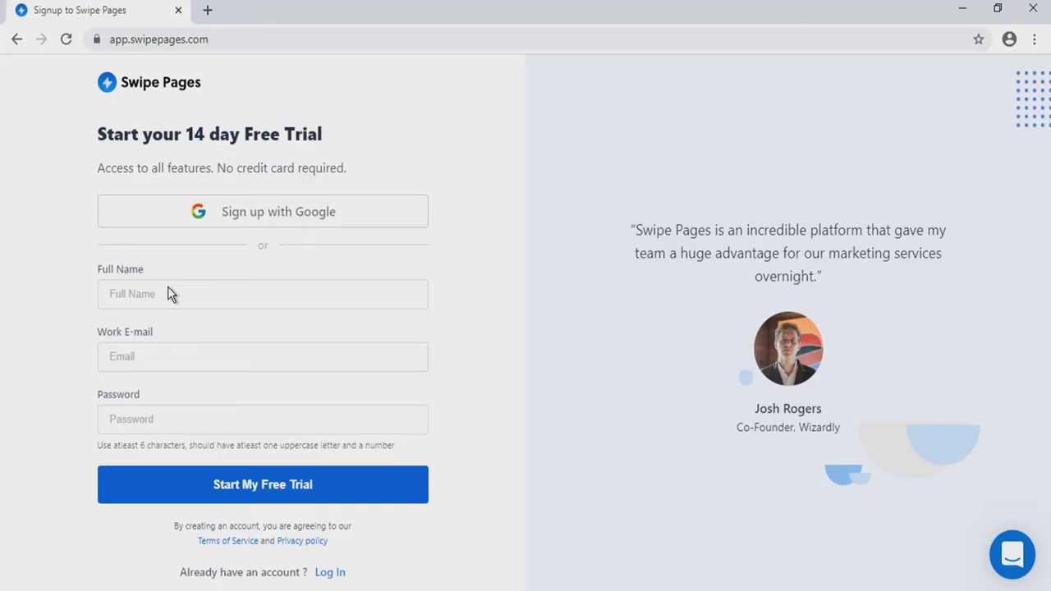
Fill the free-trial signup form with saved details and enter a new account password.
click(167, 294)
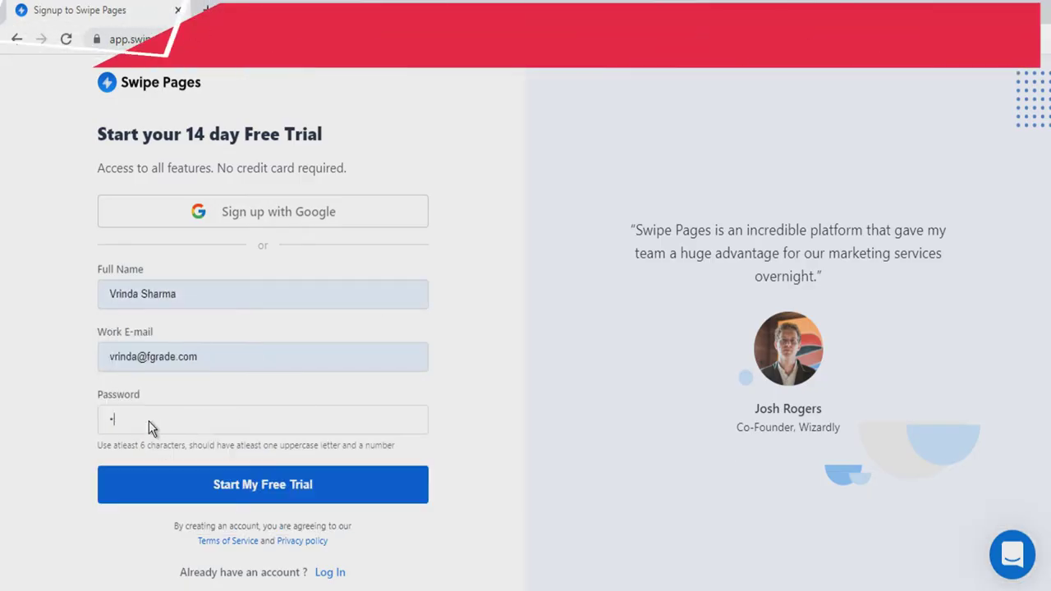
click(222, 487)
click(179, 413)
key(ctrl+a)
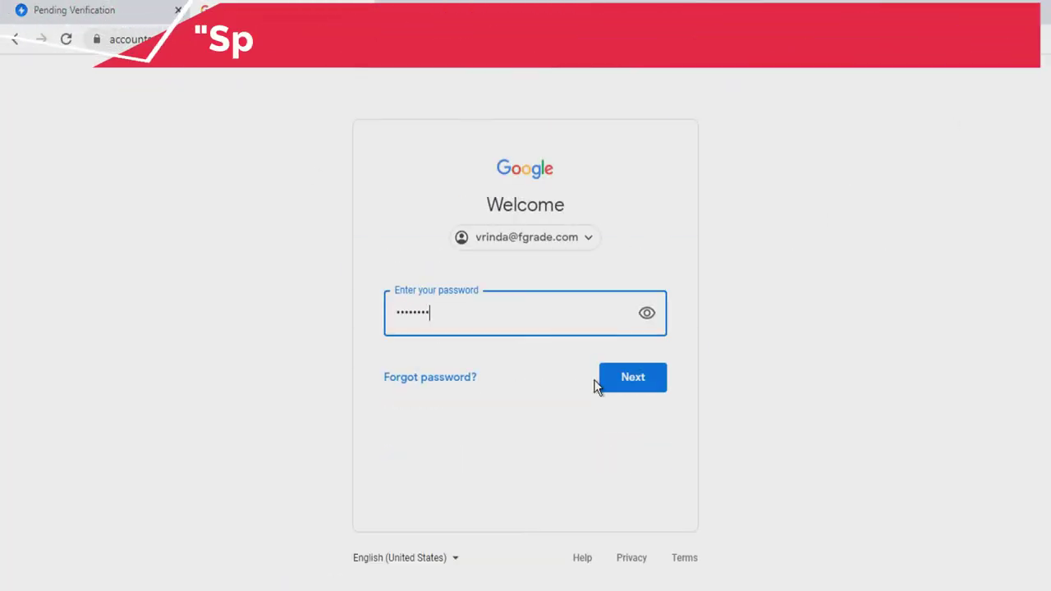
Activate the new account from the Gmail verification e-mail and enter the user's name.
click(632, 379)
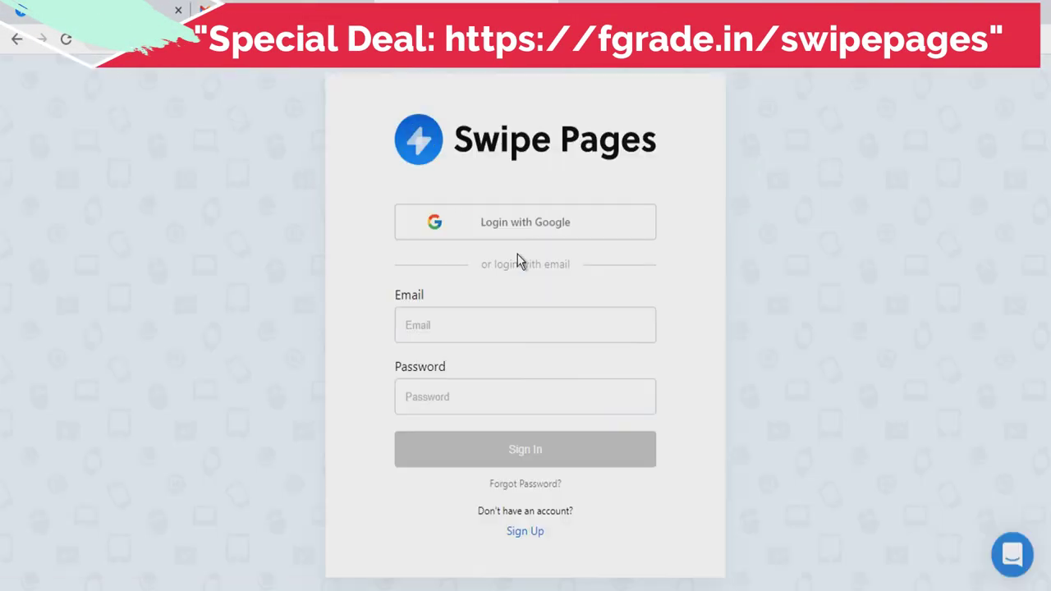
click(484, 392)
text(Vrin)
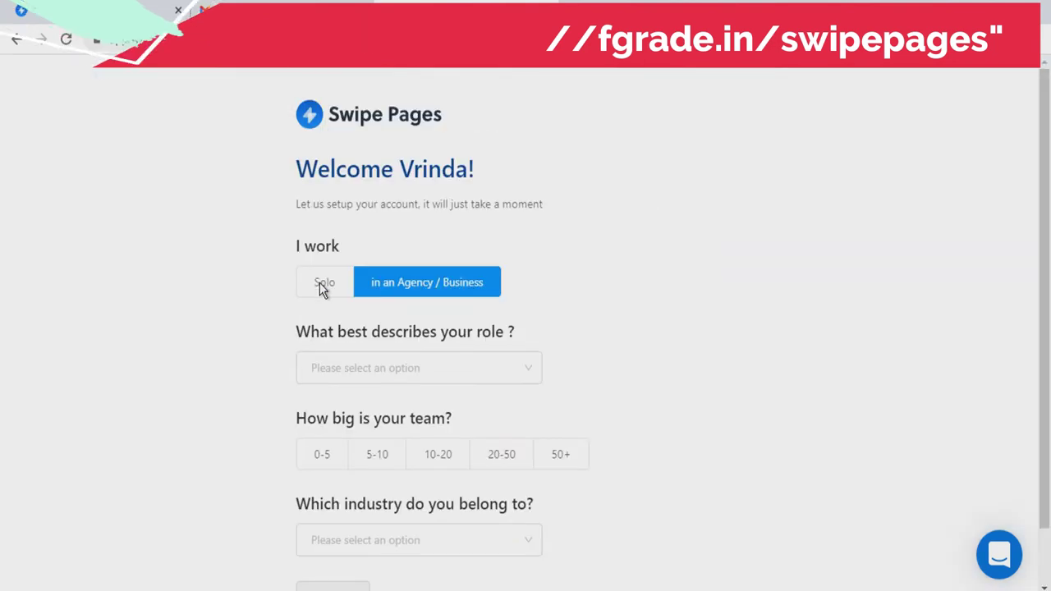
Answer the setup questions: role Other, team size 0-5, industry Ecommerce.
click(388, 375)
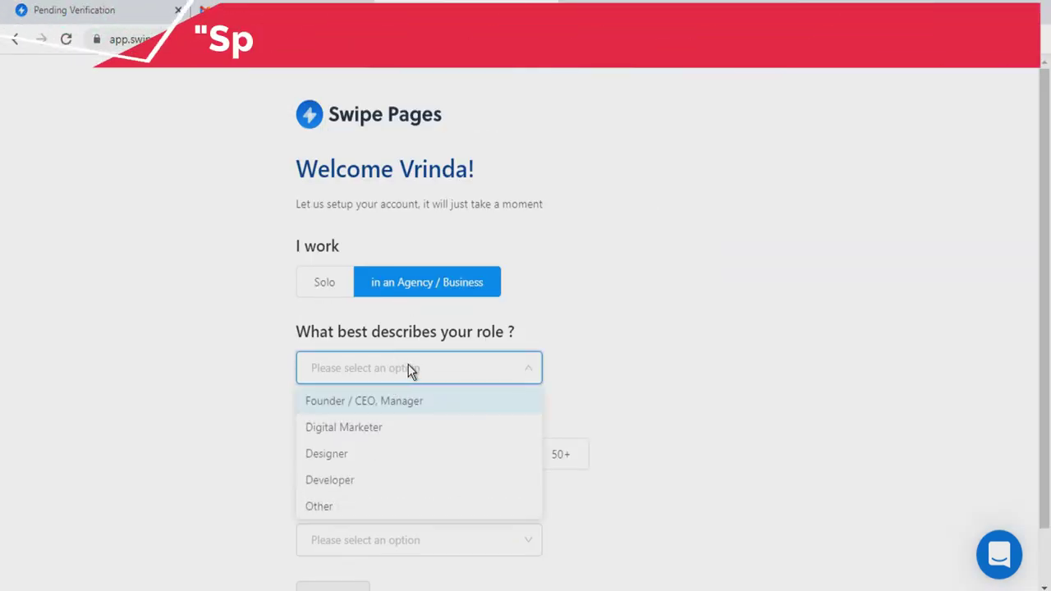
scroll(375, 432, down, 2)
click(324, 444)
click(338, 391)
click(347, 483)
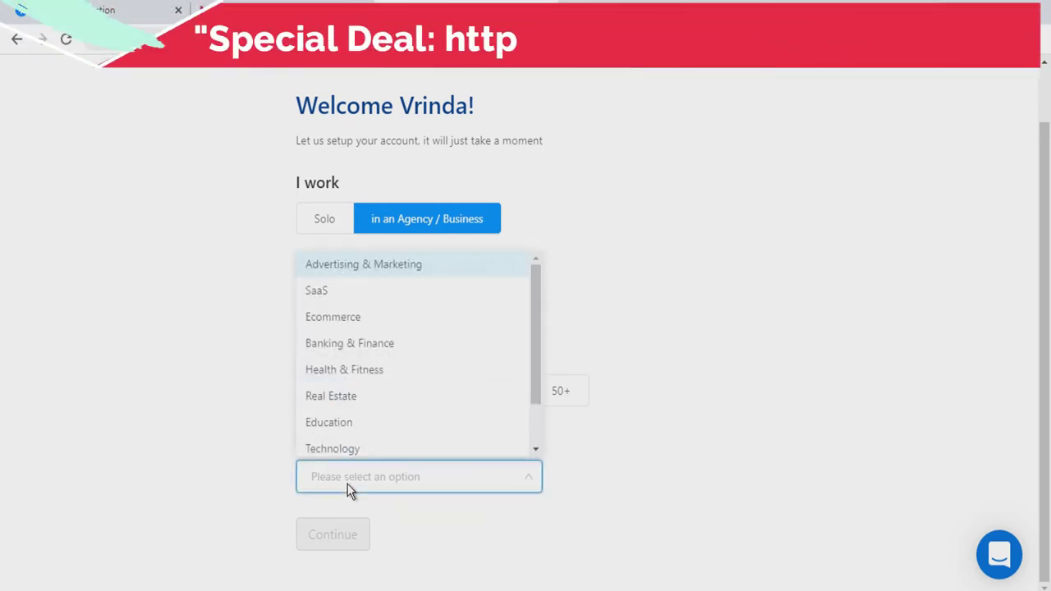
click(357, 322)
click(340, 535)
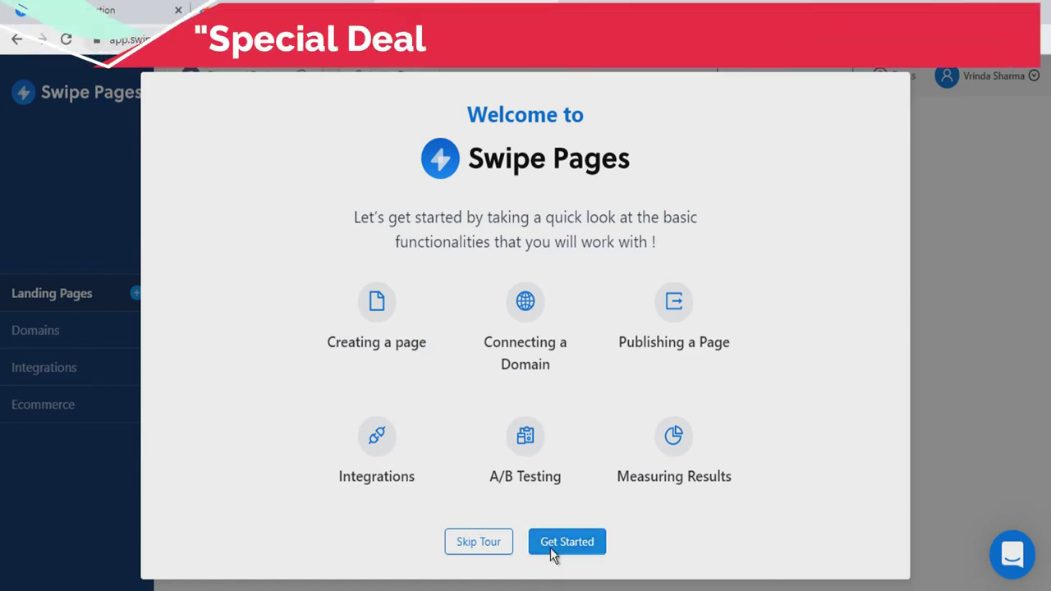
Begin creating a new page named 'Fgrade' and move on to the page-type choice.
click(567, 542)
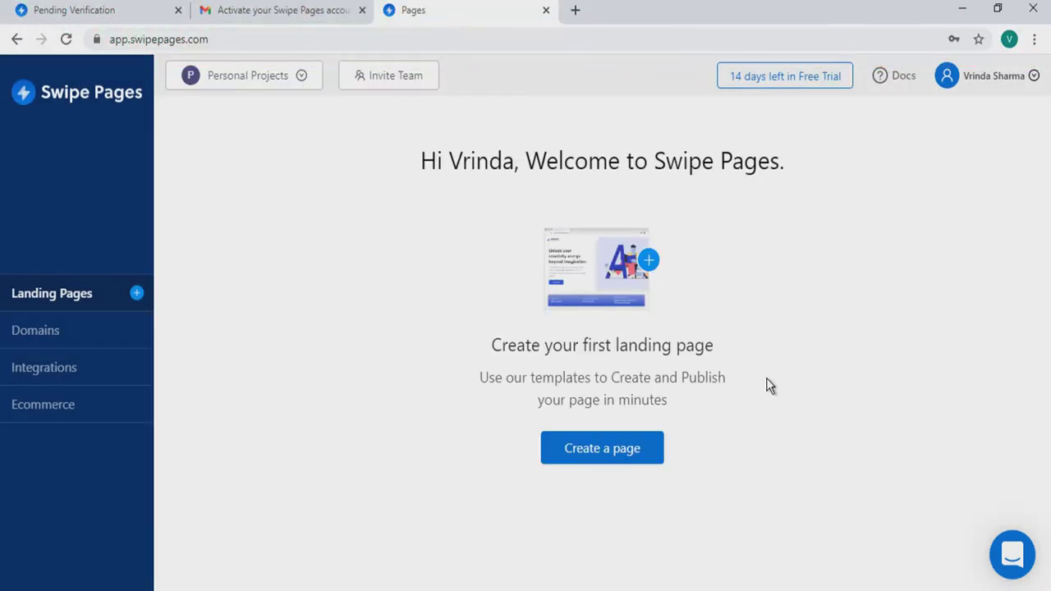
click(616, 460)
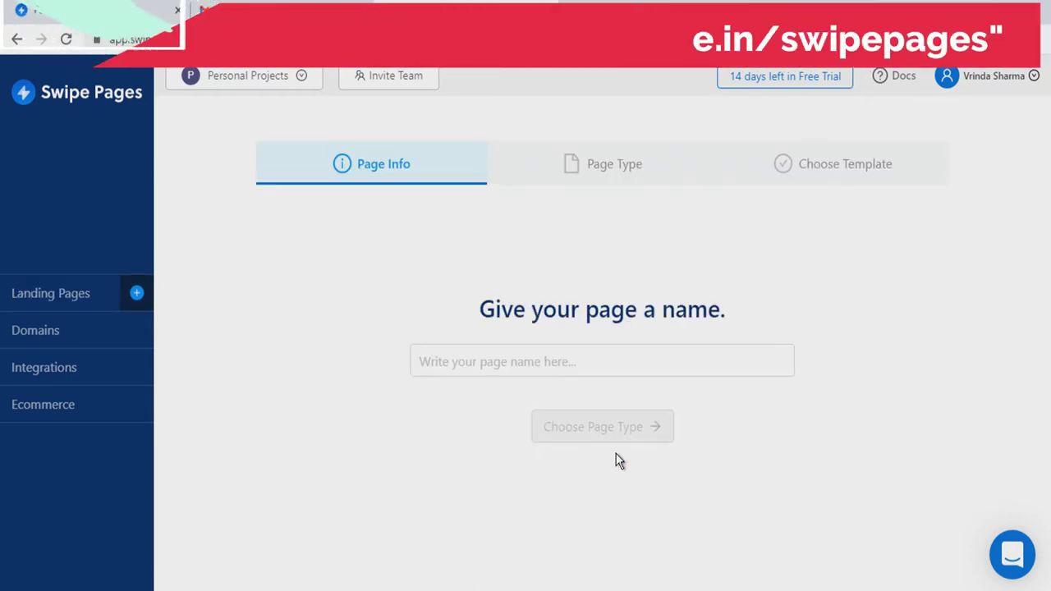
click(510, 359)
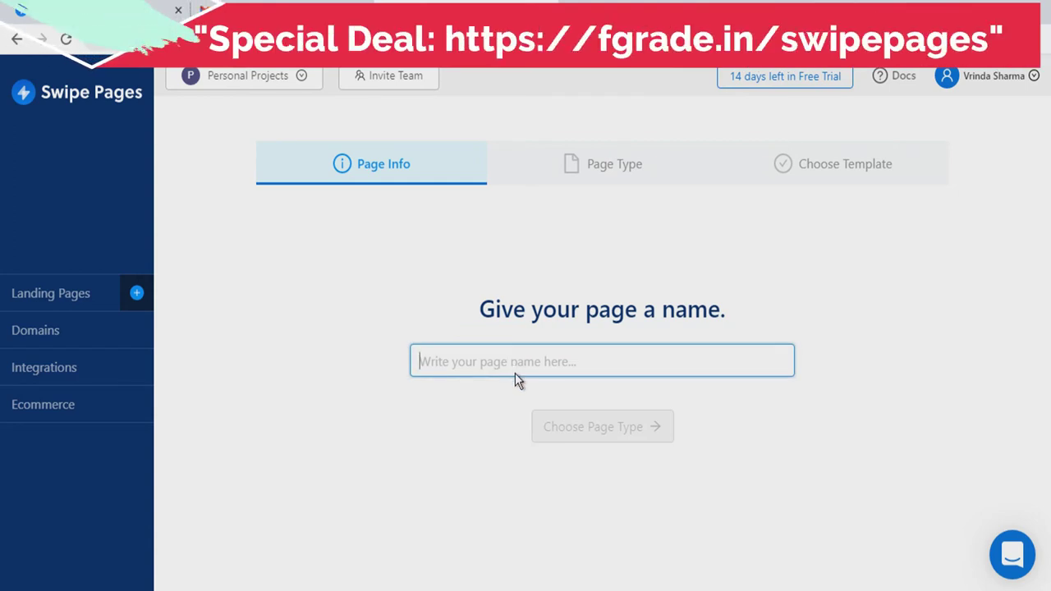
text(Fg)
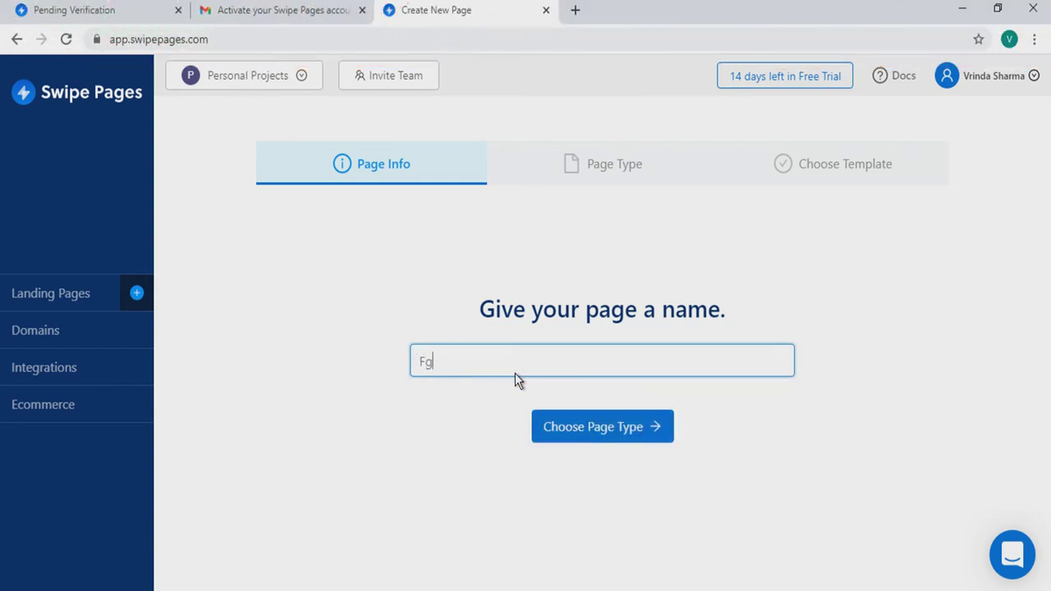
text(rade)
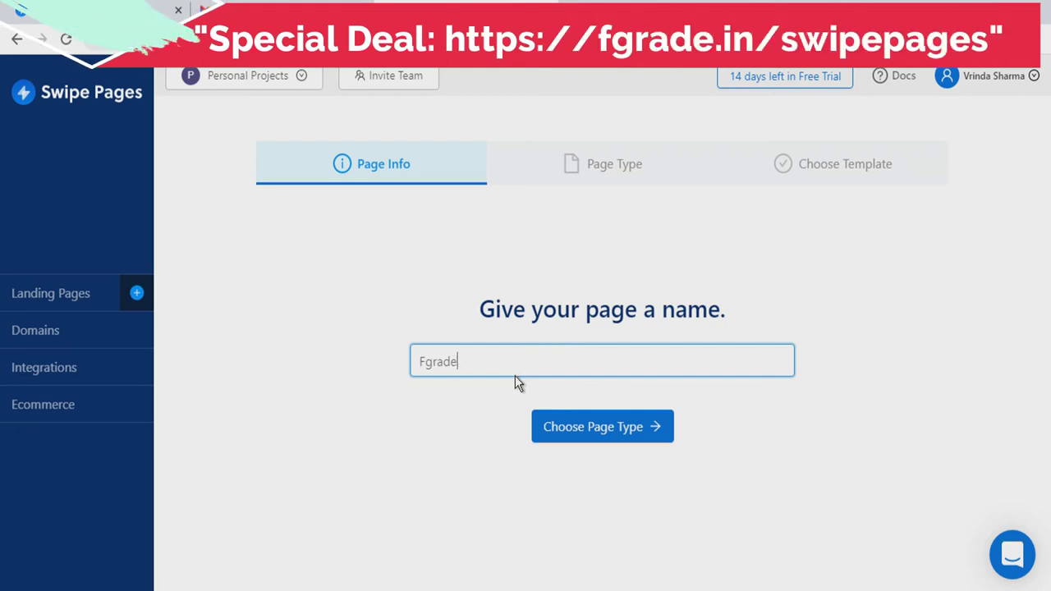
click(603, 434)
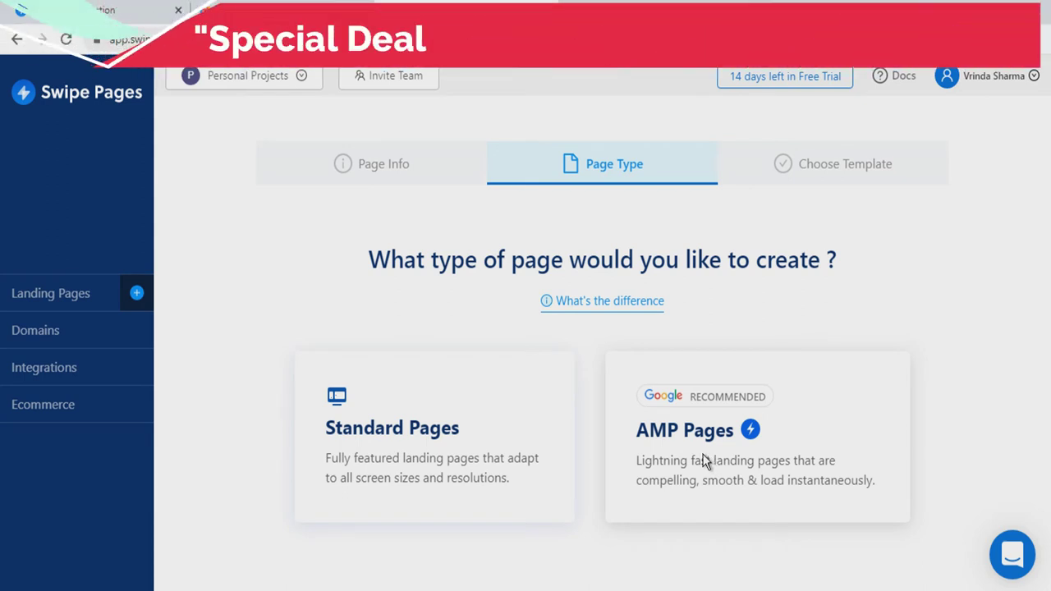
Make Fgrade an AMP page built from the 'Stop losing customers to a slow website' hosting template.
click(702, 461)
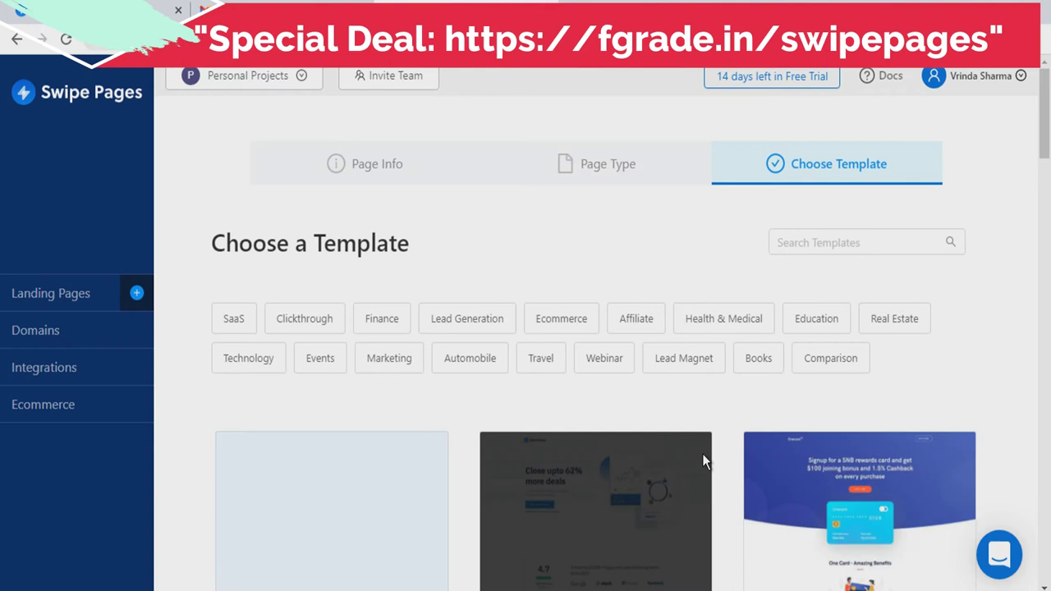
scroll(702, 461, down, 2)
scroll(702, 462, down, 5)
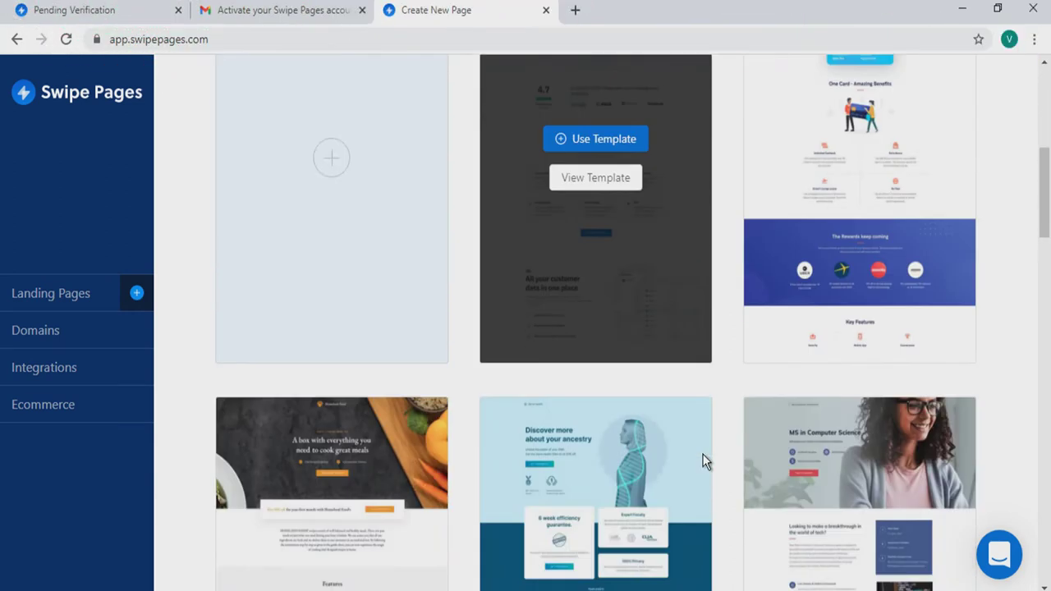
scroll(703, 461, down, 5)
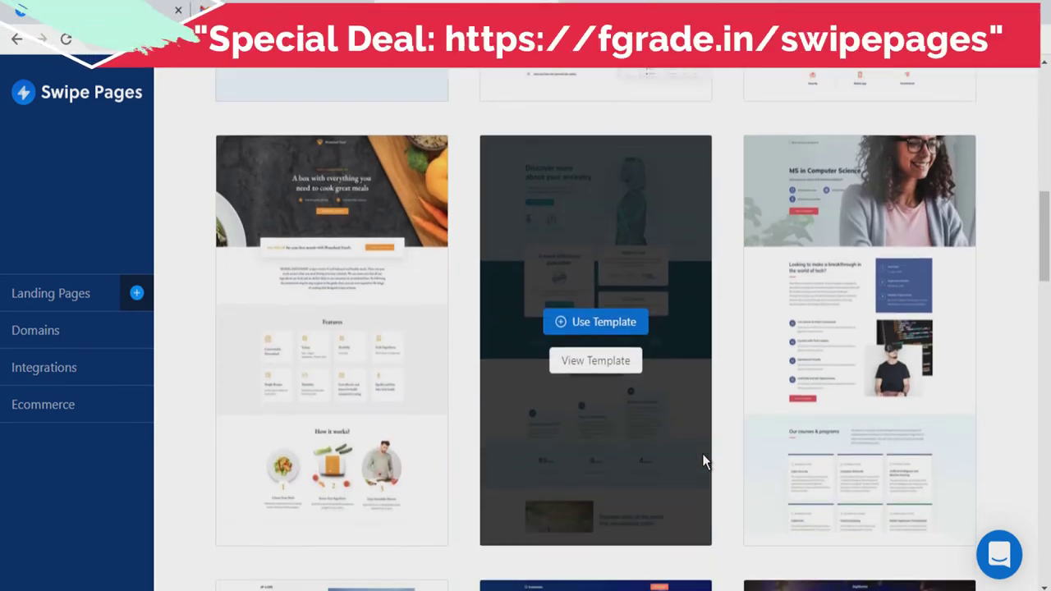
scroll(702, 453, down, 3)
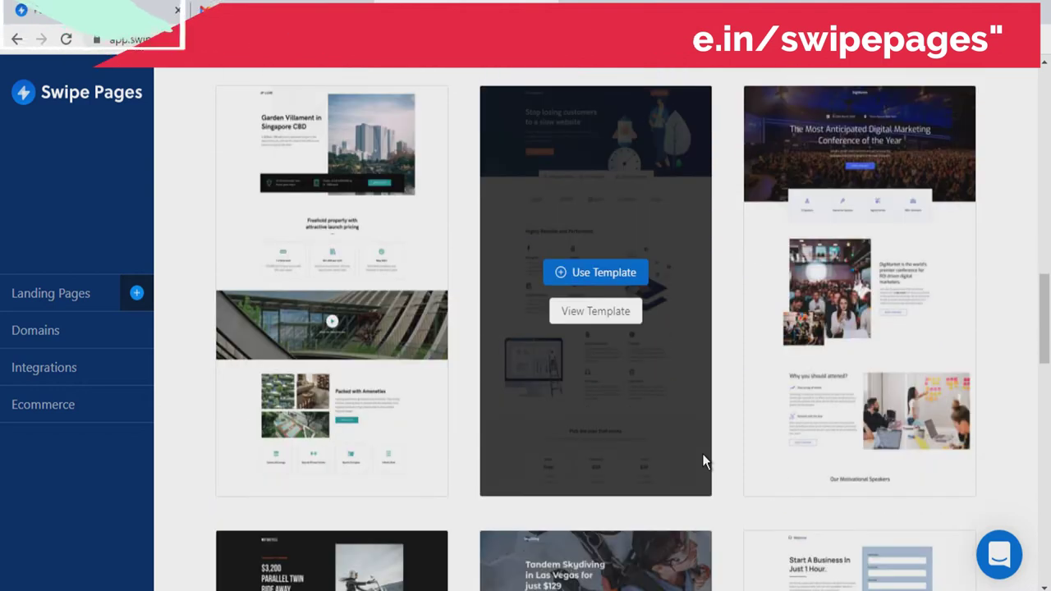
scroll(627, 358, down, 2)
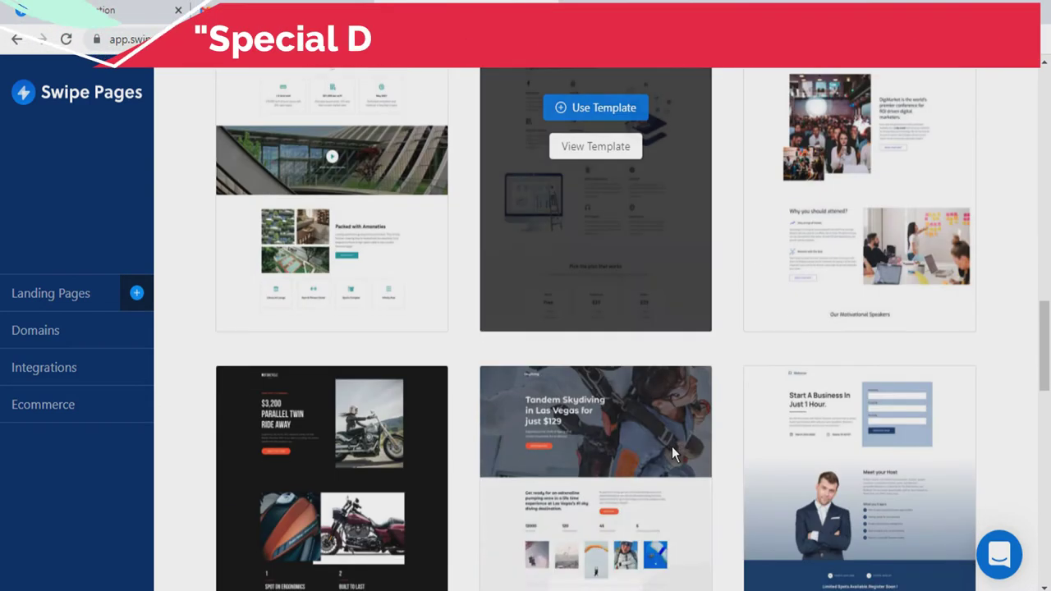
scroll(671, 448, up, 2)
scroll(640, 402, up, 1)
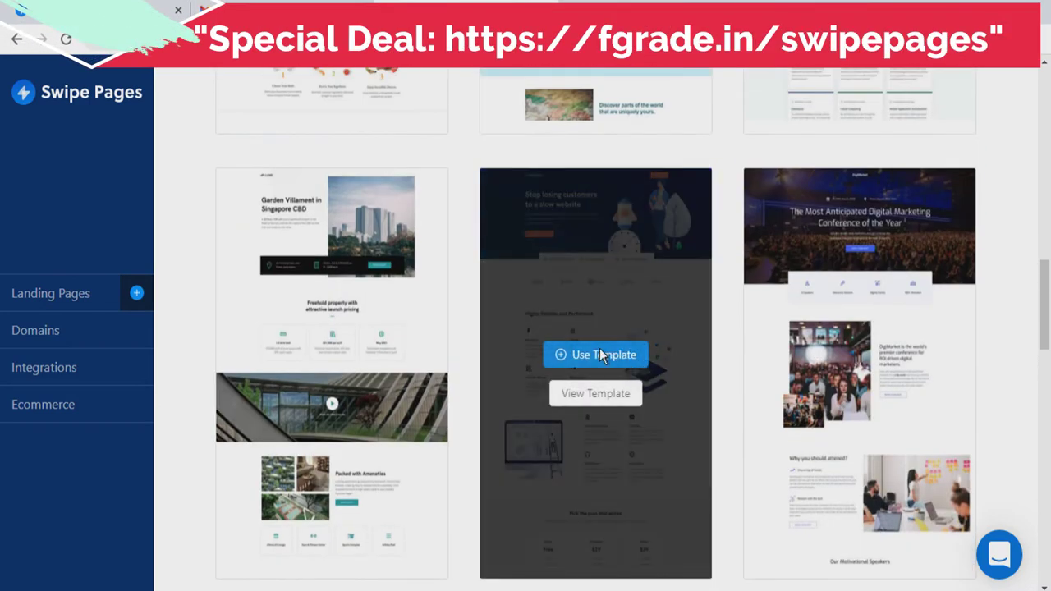
click(602, 355)
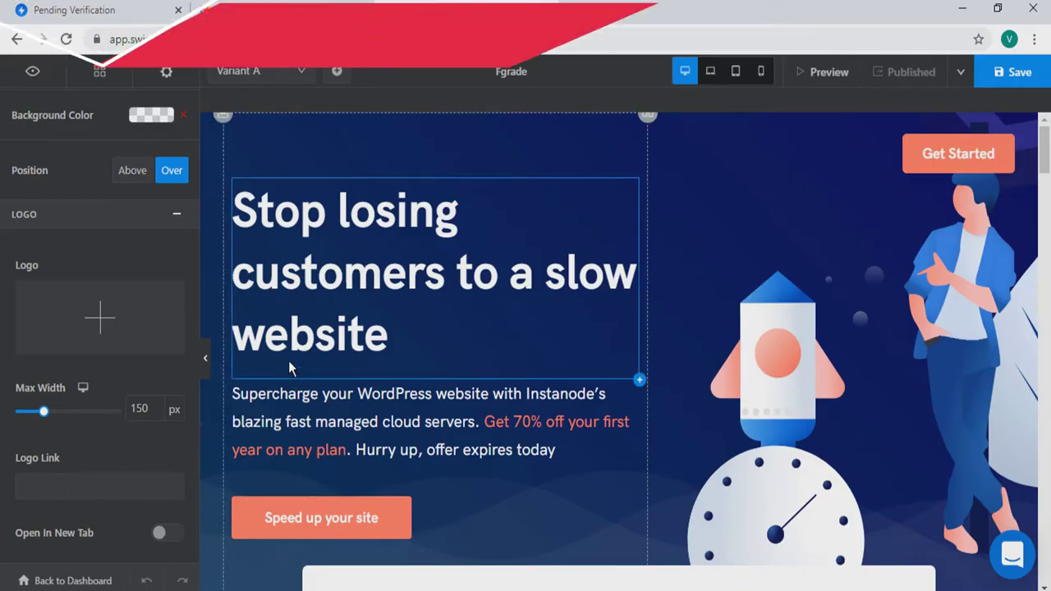
Use a mountain photo from the free image library as the logo, limited to 98 px width.
click(99, 325)
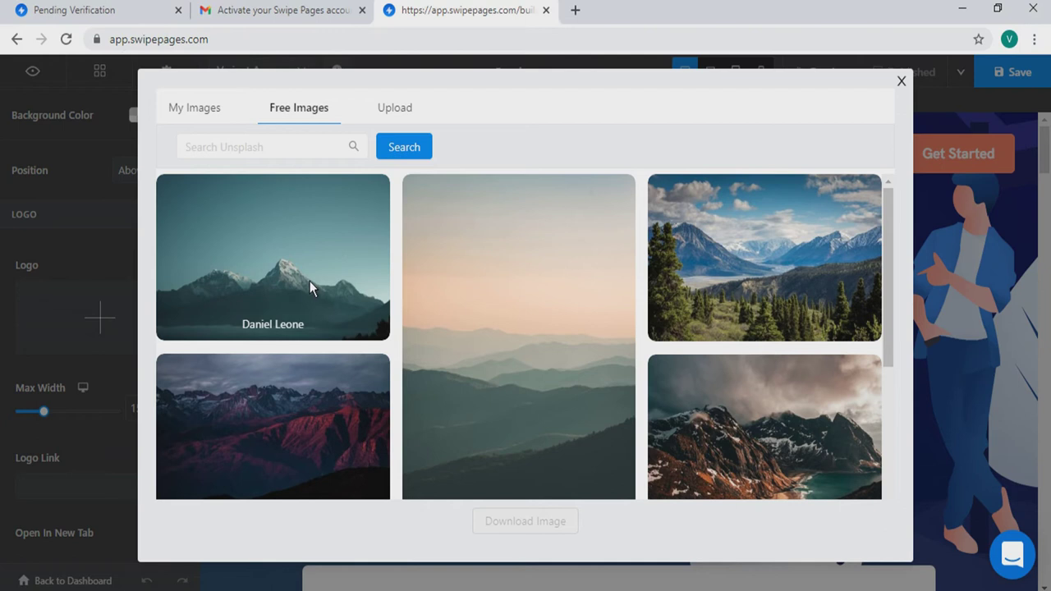
click(311, 281)
click(529, 524)
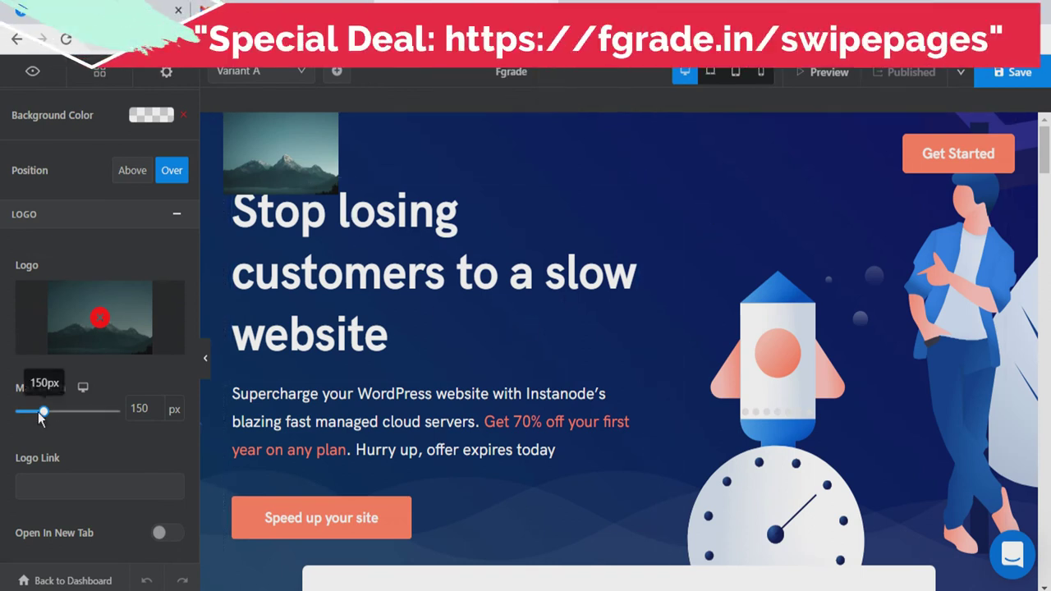
drag(31, 416, 32, 417)
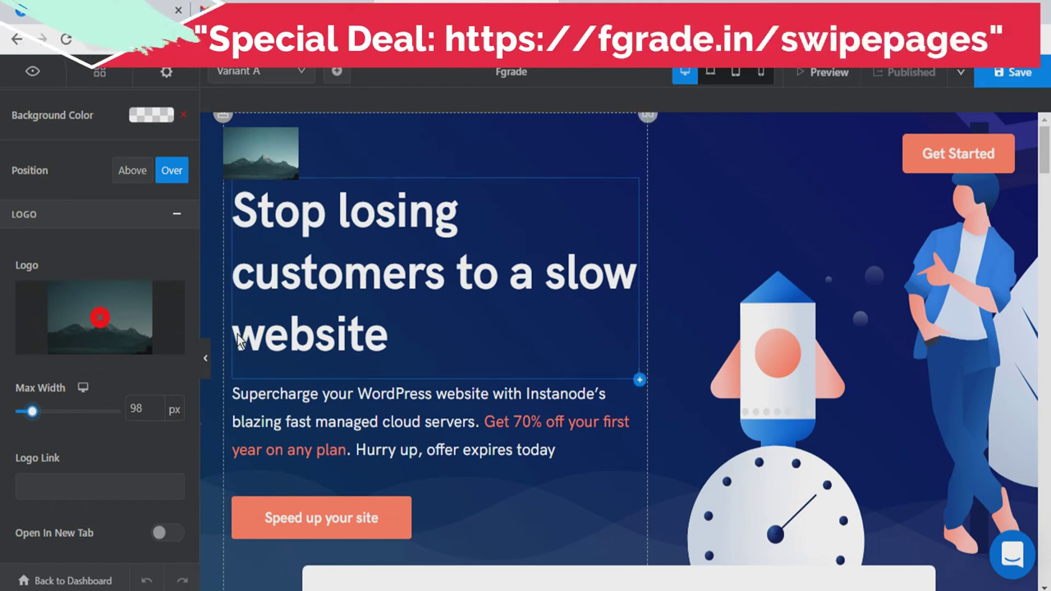
Replace 'Instanode’s' with 'Fgrade's' in the hero paragraph.
scroll(304, 416, down, 2)
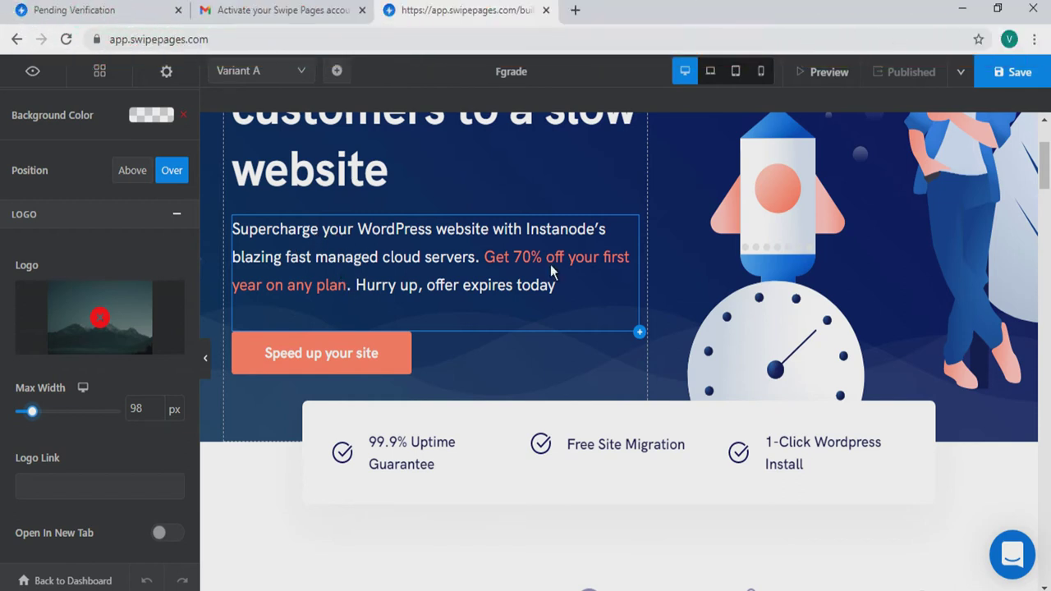
double_click(556, 235)
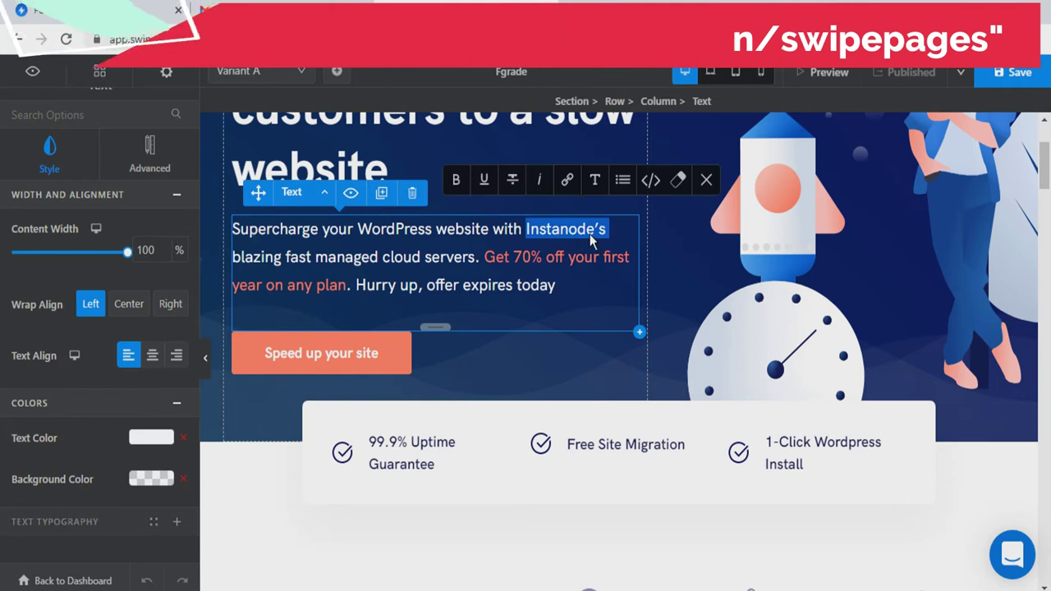
key(BackSpace)
text(Fgrade)
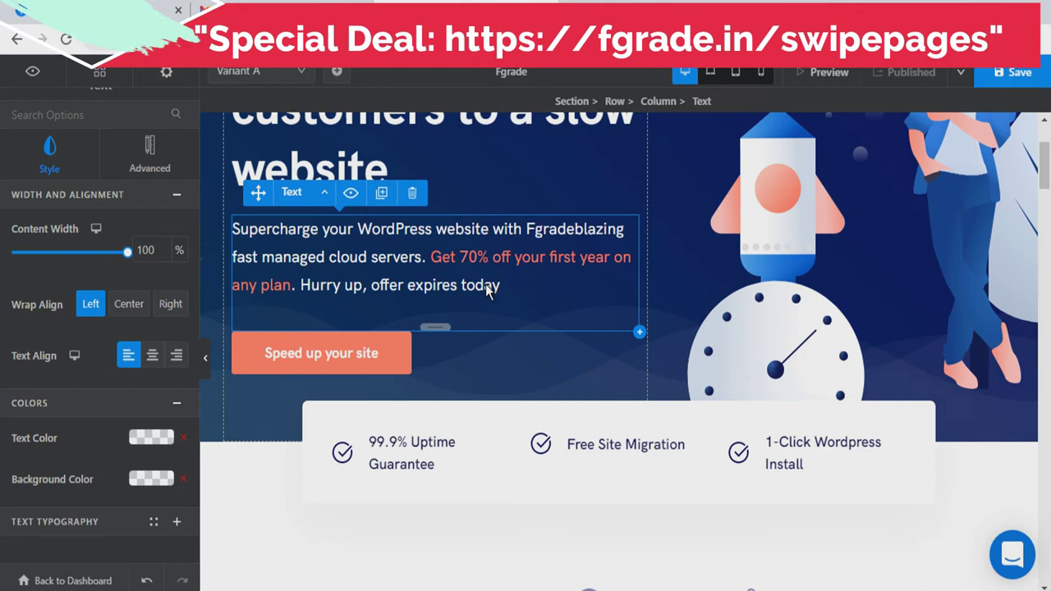
text('s)
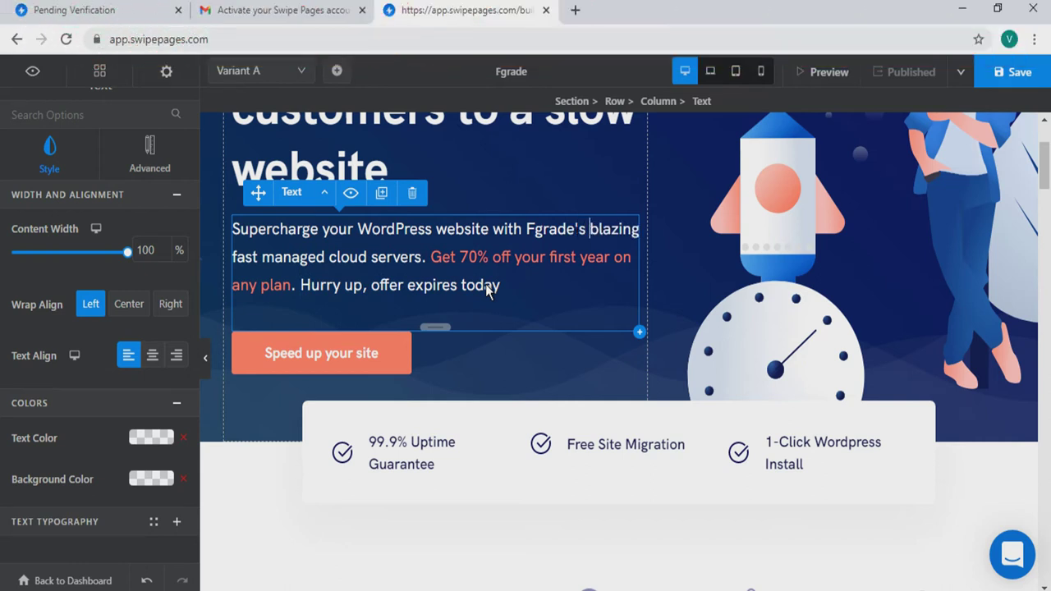
Scroll through the pricing plans, comparison table, testimonials and closing call-to-action.
scroll(421, 322, down, 1)
scroll(423, 322, down, 5)
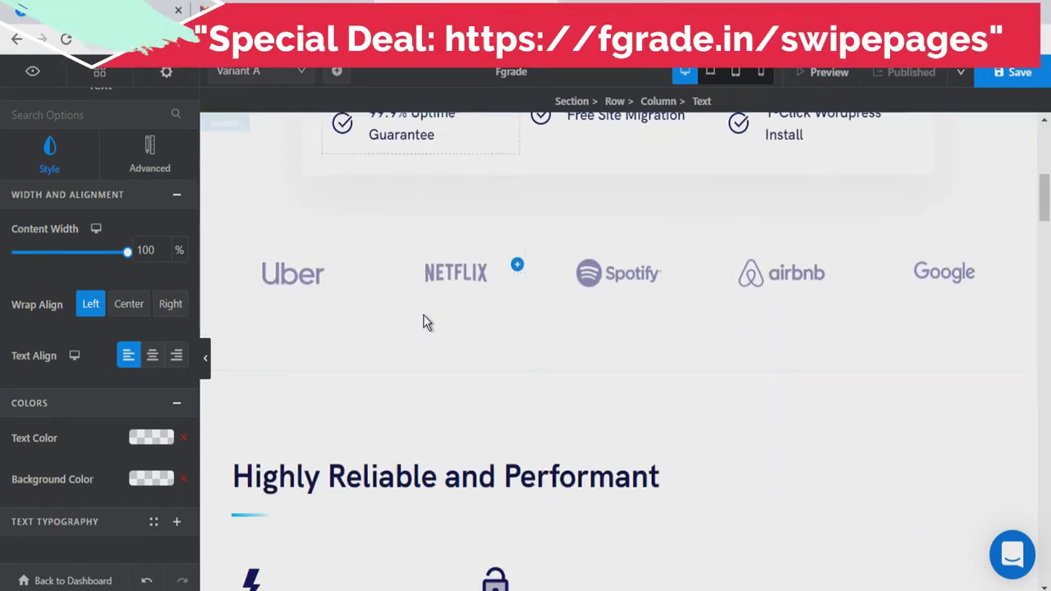
scroll(423, 321, down, 10)
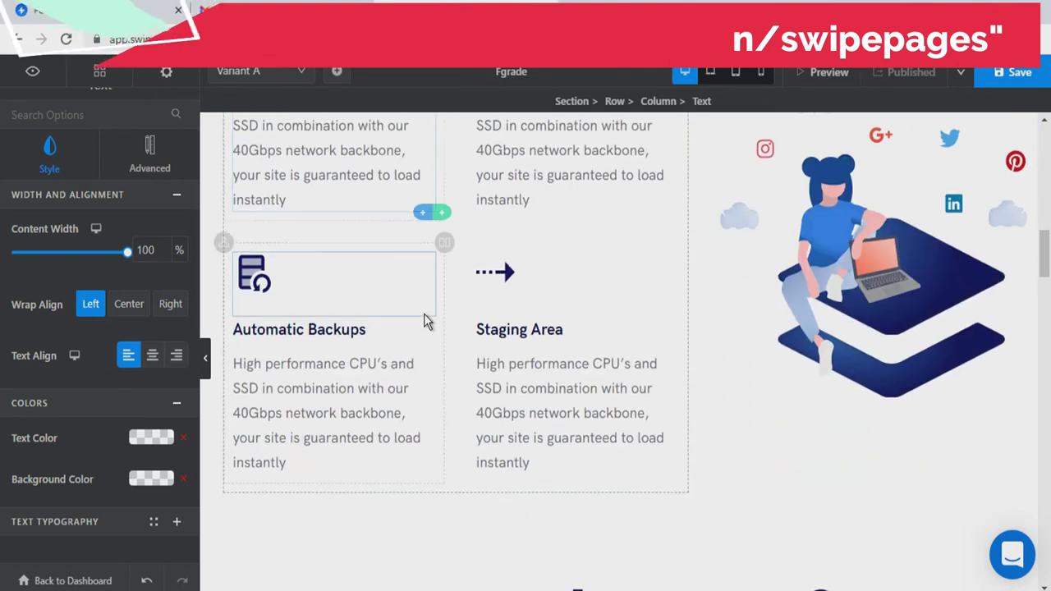
scroll(425, 315, down, 10)
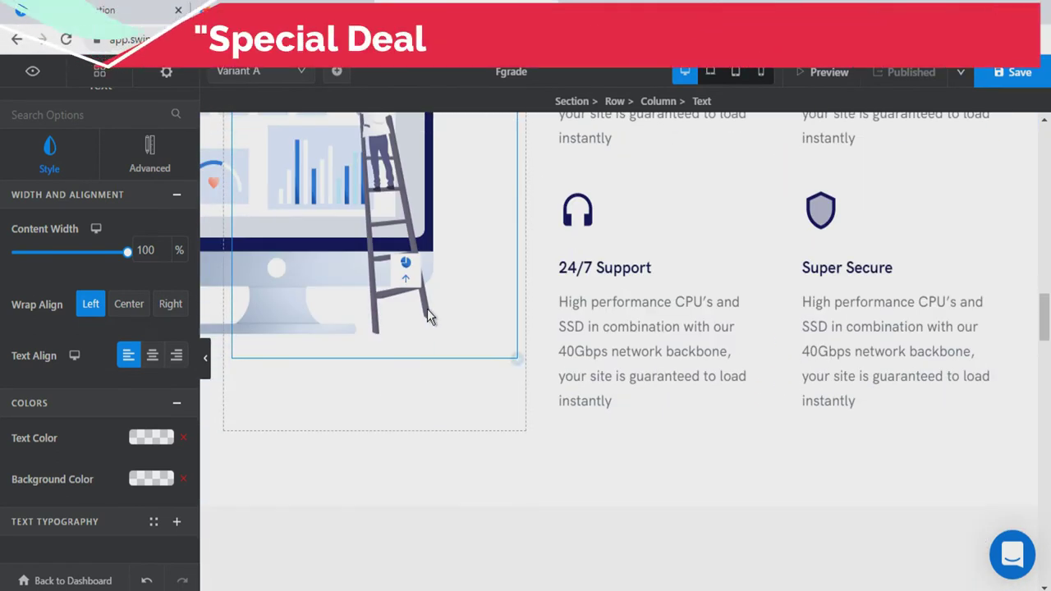
scroll(428, 309, down, 10)
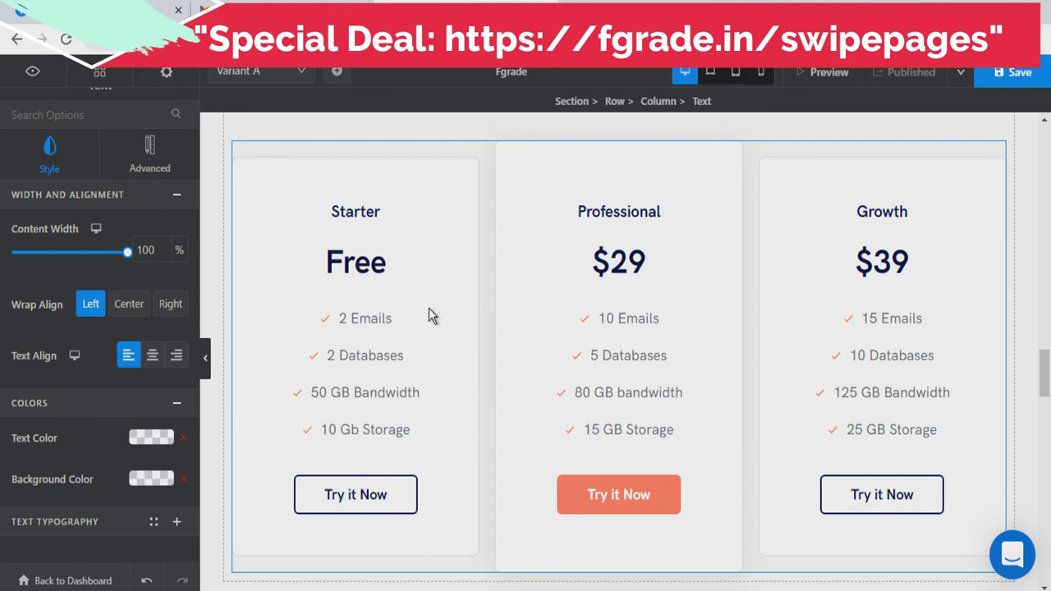
scroll(429, 311, down, 8)
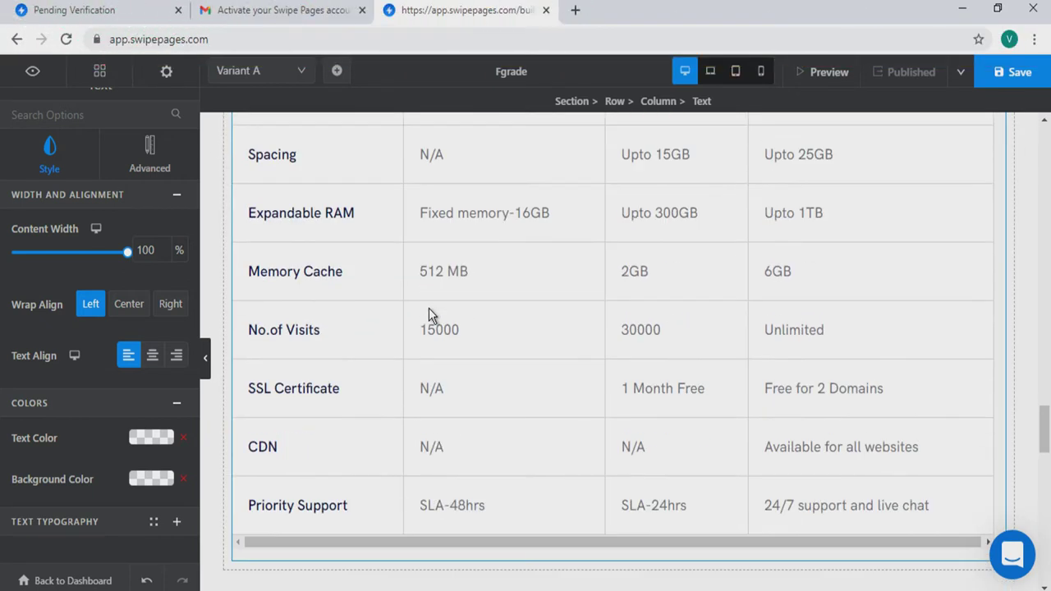
scroll(428, 309, down, 6)
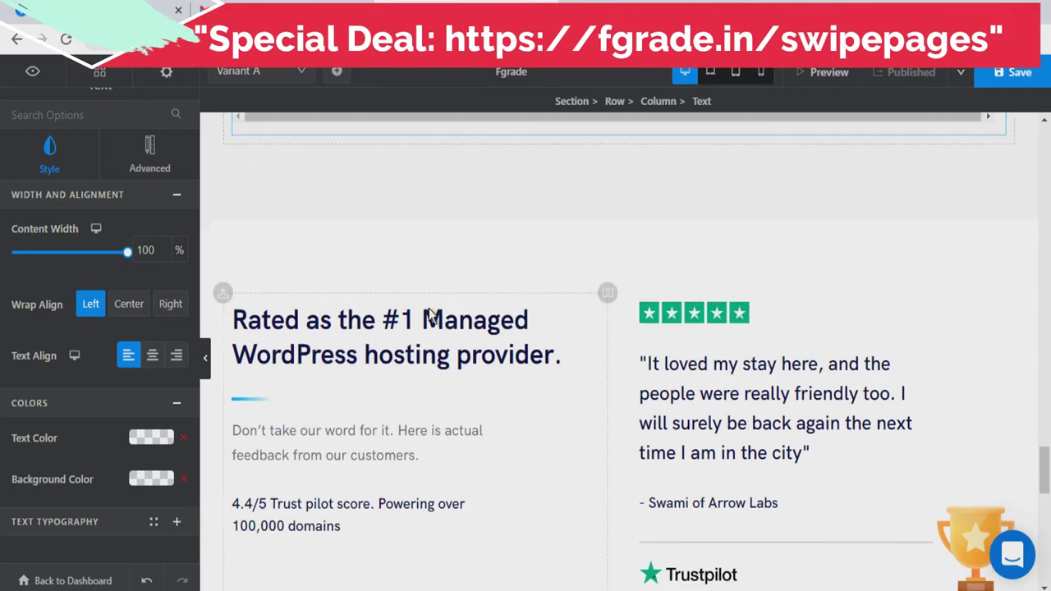
scroll(429, 309, down, 8)
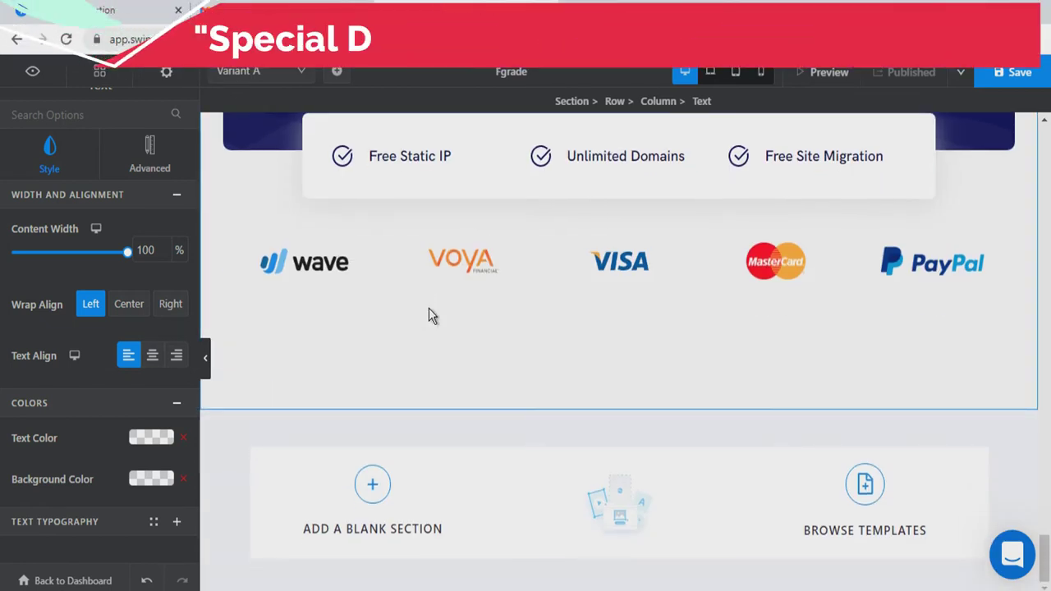
Select the hero Speed Up Your Site button and focus its link address field.
scroll(429, 316, up, 3)
click(294, 563)
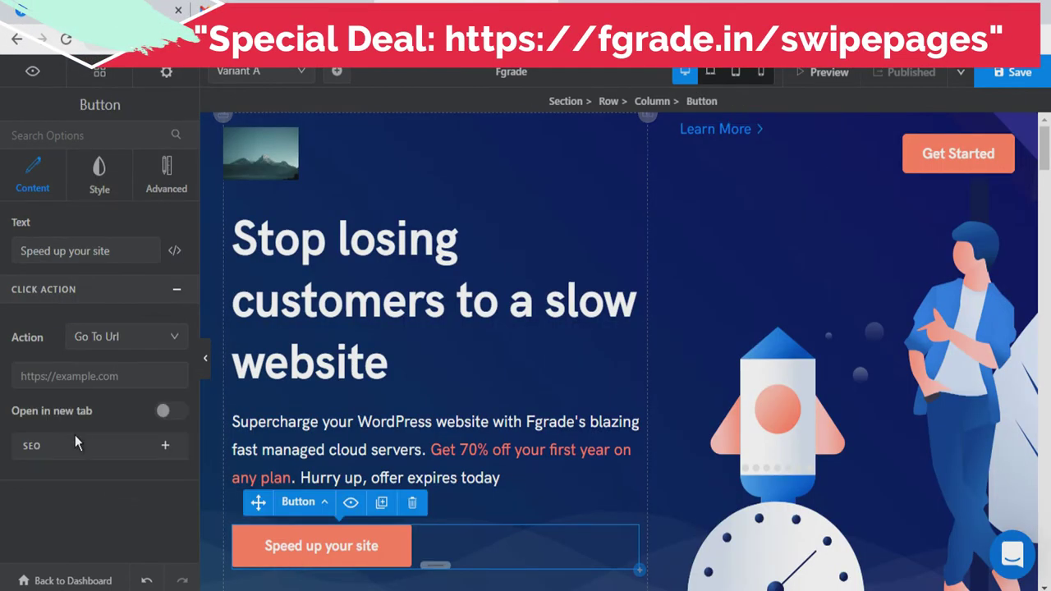
click(74, 373)
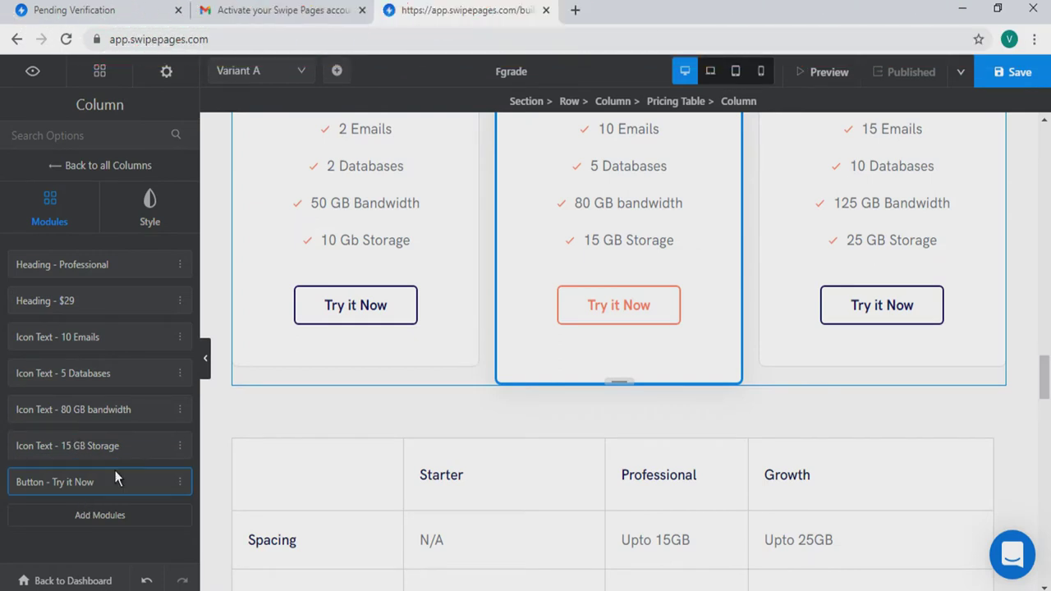
Select the lower Speed Up Your Site button and focus its Go To Url field.
scroll(619, 442, down, 10)
scroll(620, 442, down, 10)
scroll(620, 441, up, 2)
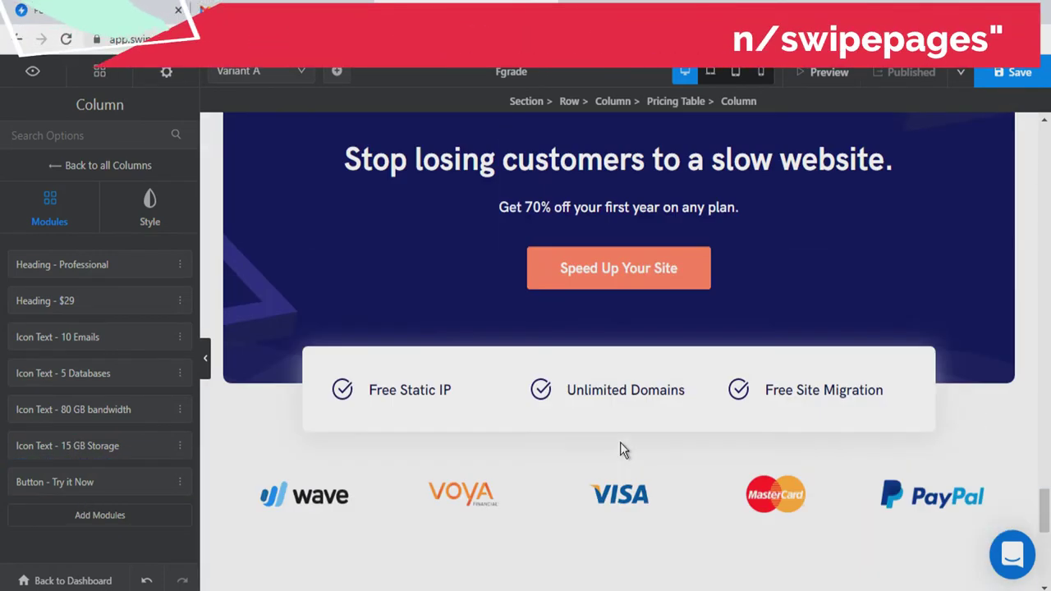
scroll(620, 442, up, 1)
click(588, 351)
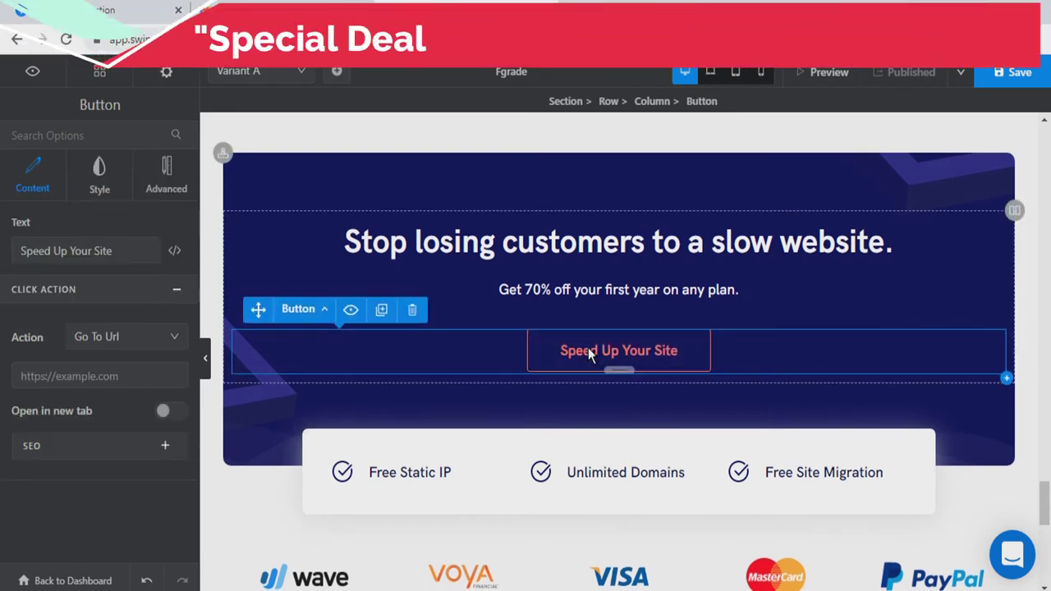
click(147, 379)
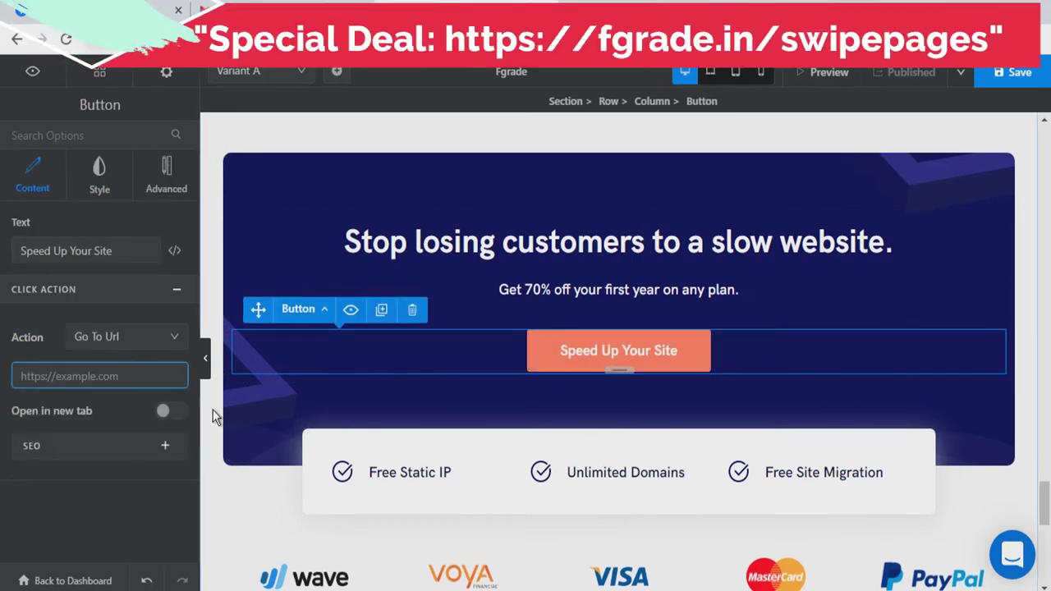
scroll(254, 485, down, 2)
scroll(253, 486, up, 3)
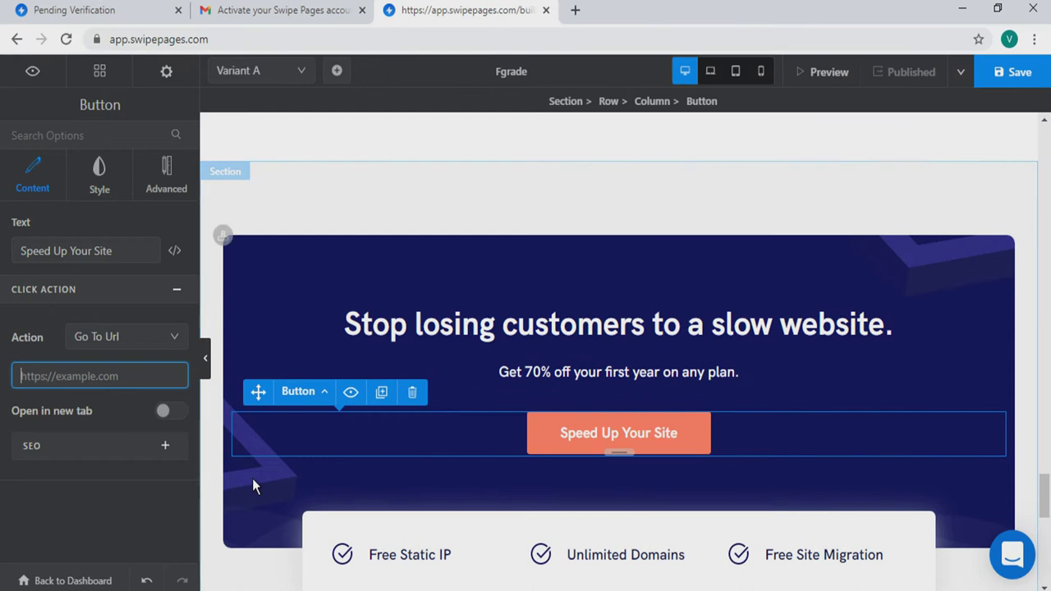
scroll(254, 485, down, 4)
scroll(252, 486, down, 4)
scroll(252, 486, up, 2)
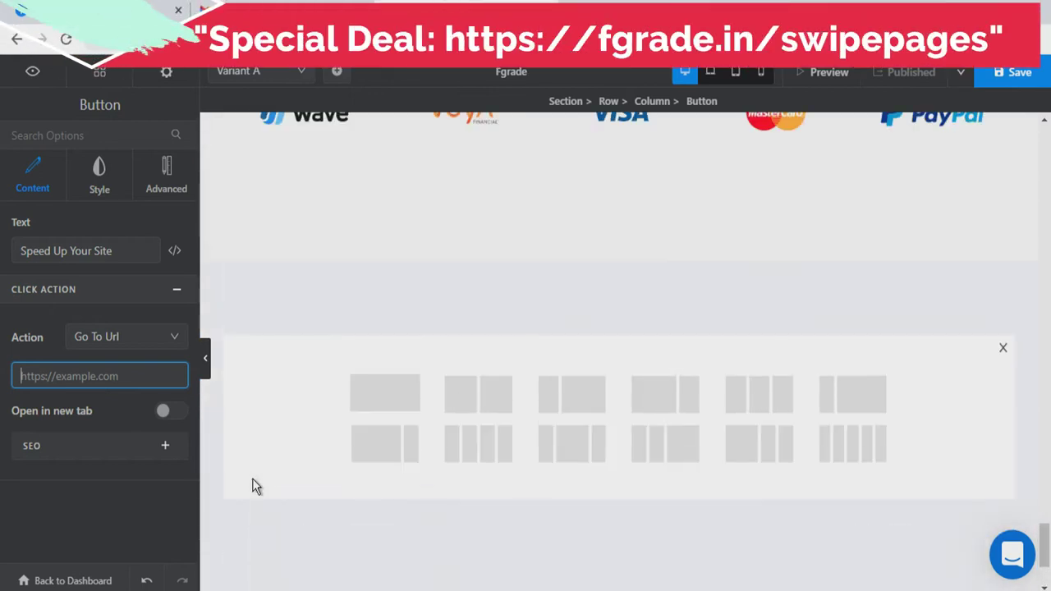
scroll(252, 486, down, 2)
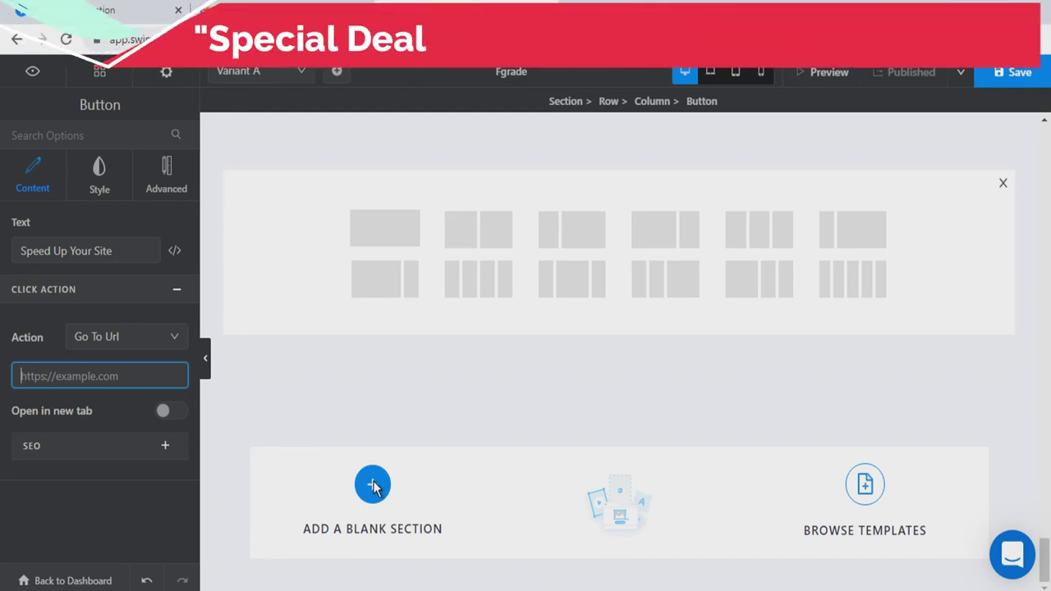
scroll(770, 504, up, 15)
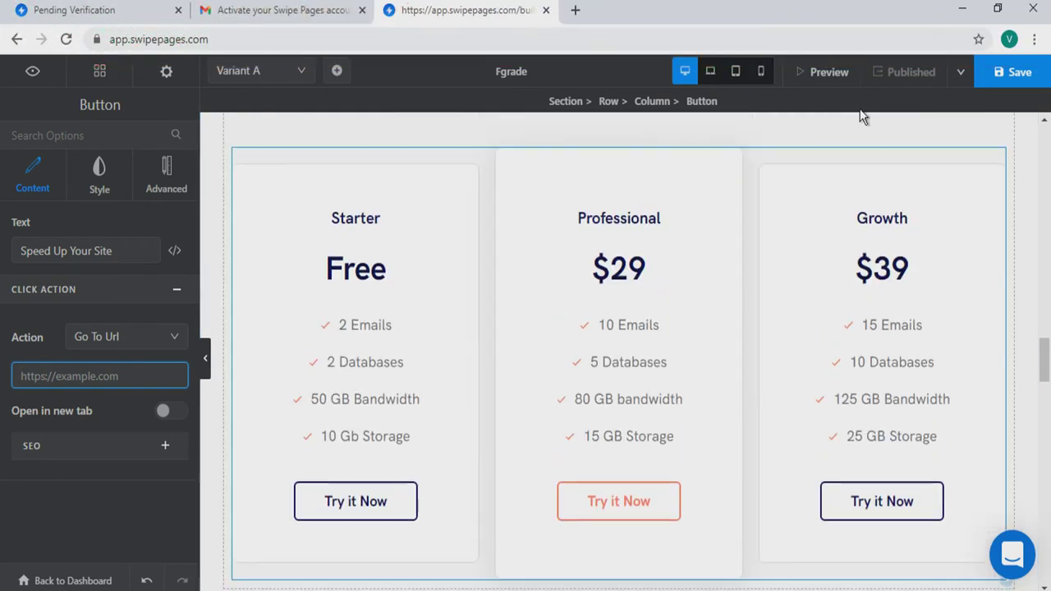
click(711, 74)
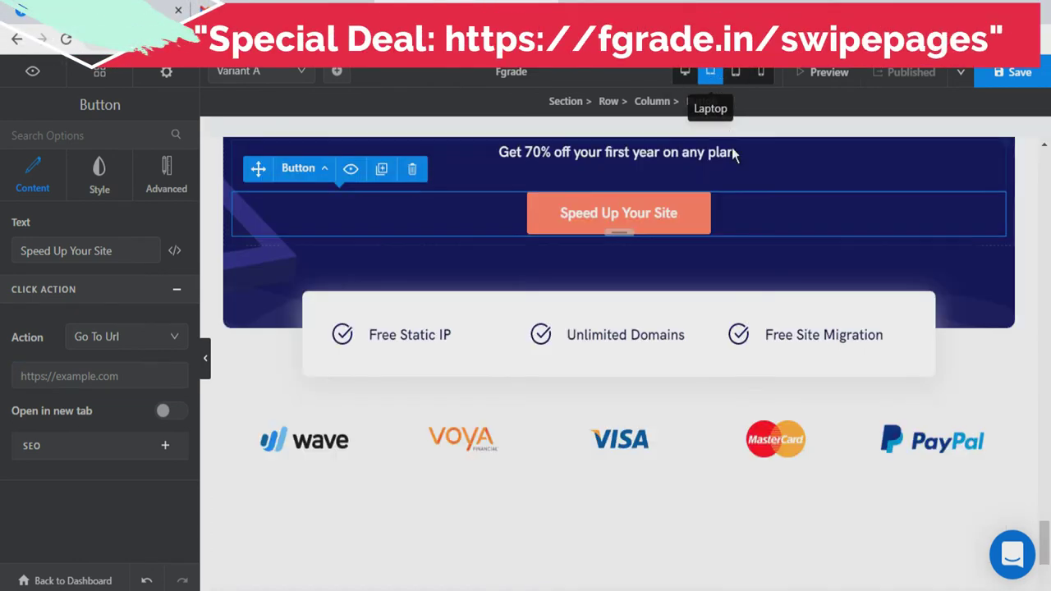
click(749, 75)
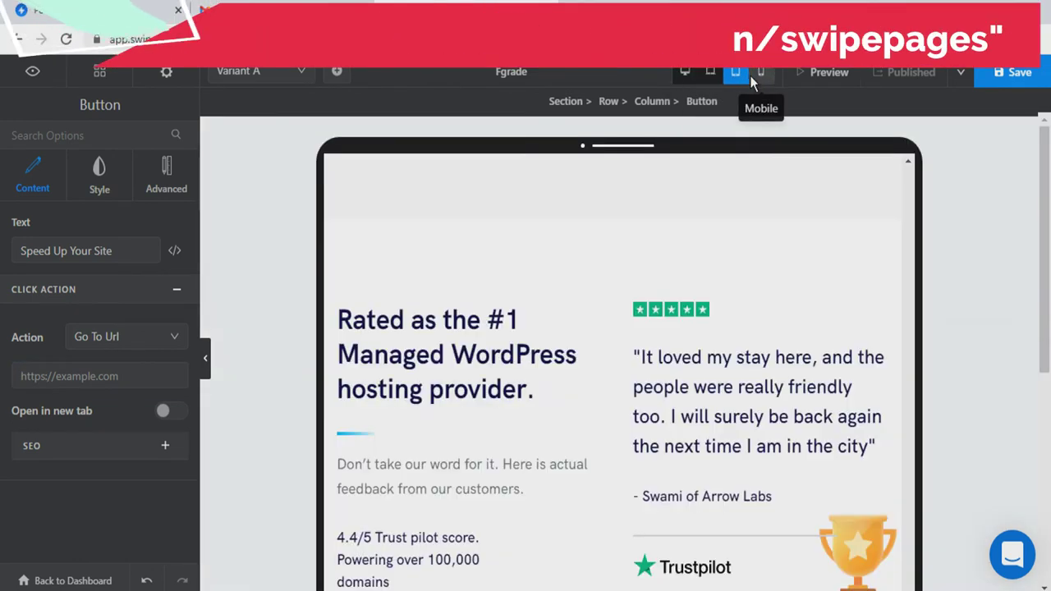
click(757, 74)
scroll(664, 349, down, 10)
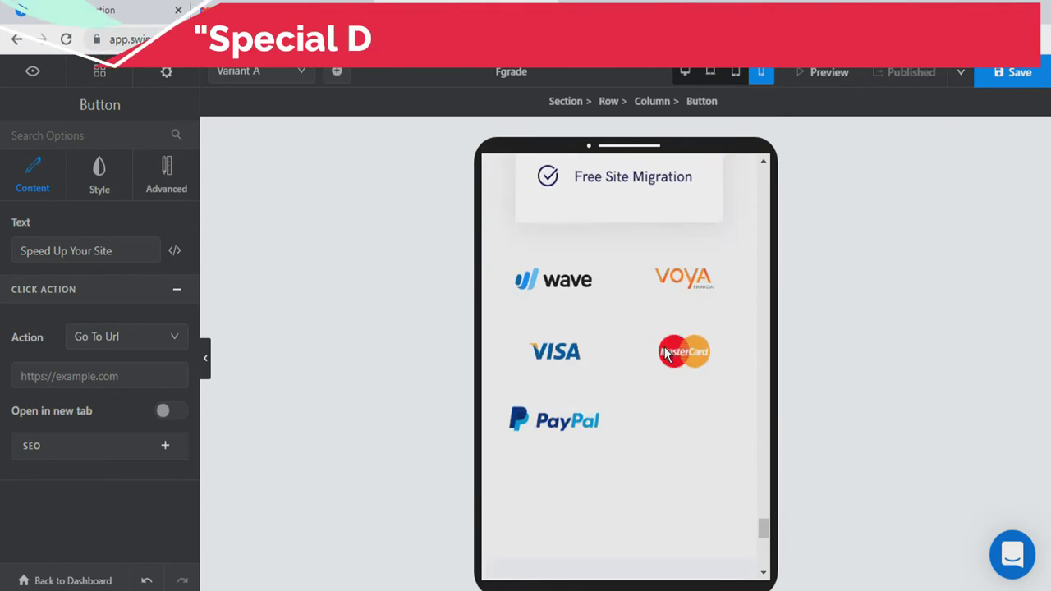
scroll(666, 353, up, 10)
scroll(666, 353, up, 10)
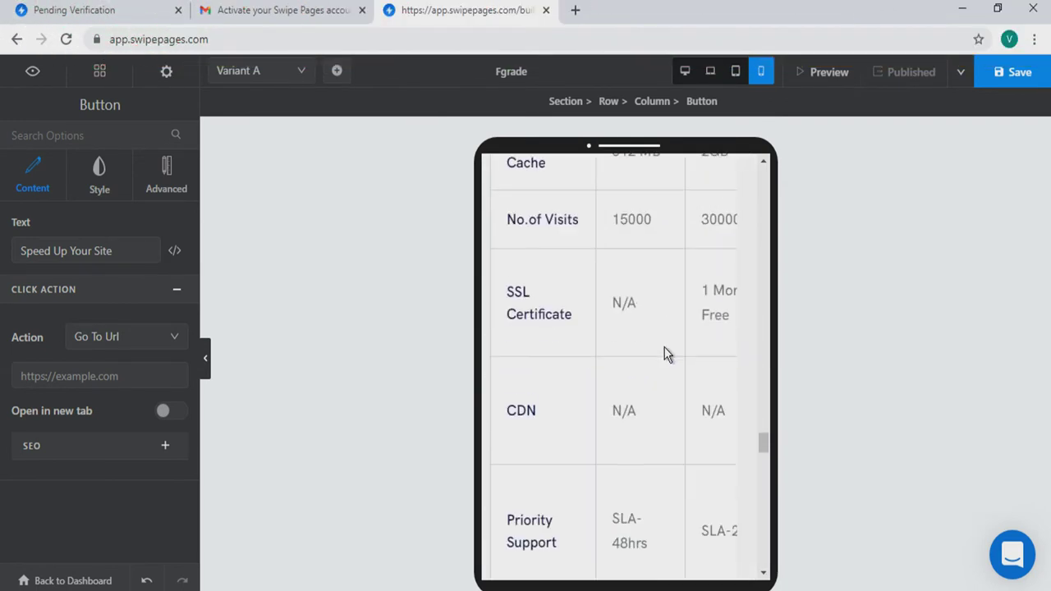
scroll(667, 353, up, 10)
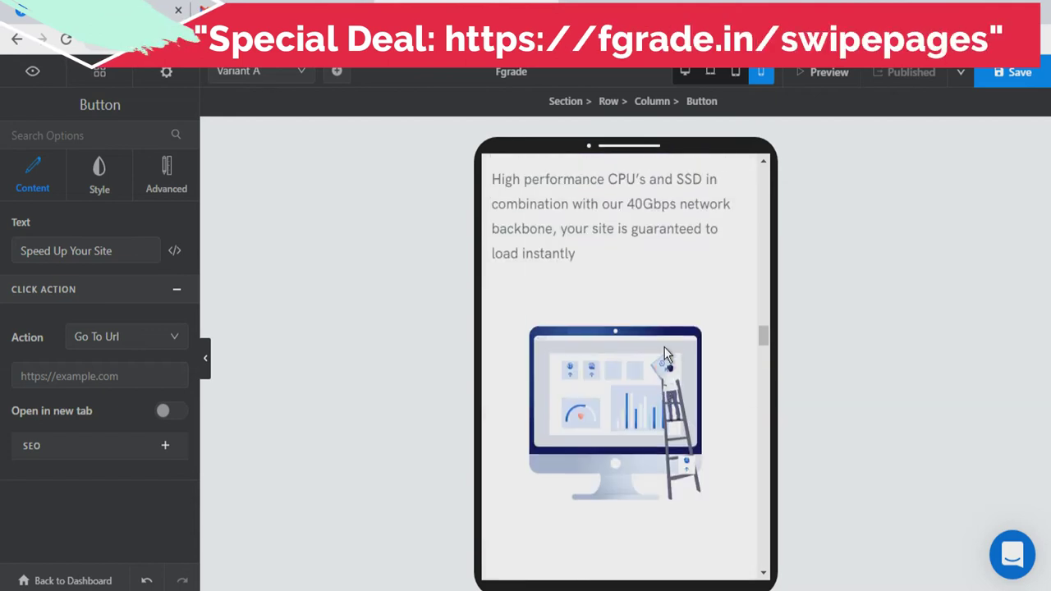
scroll(666, 353, up, 10)
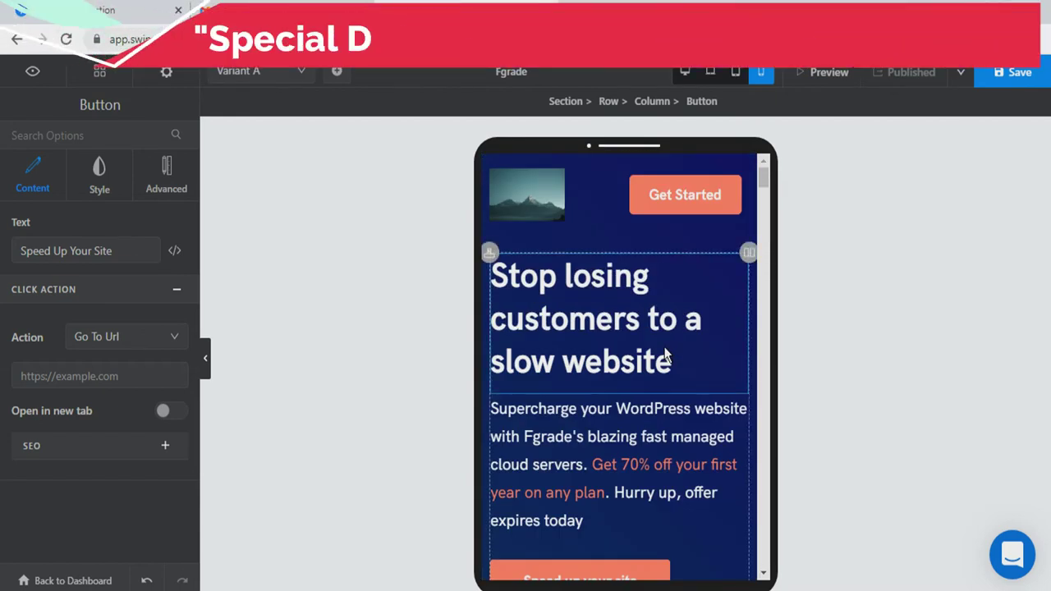
scroll(619, 460, down, 10)
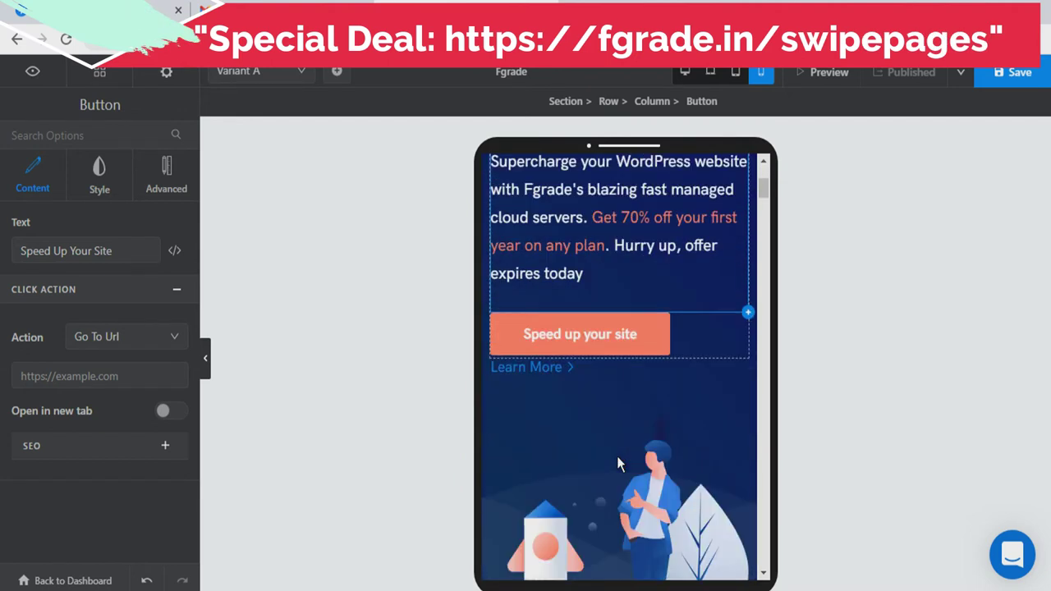
scroll(620, 464, down, 10)
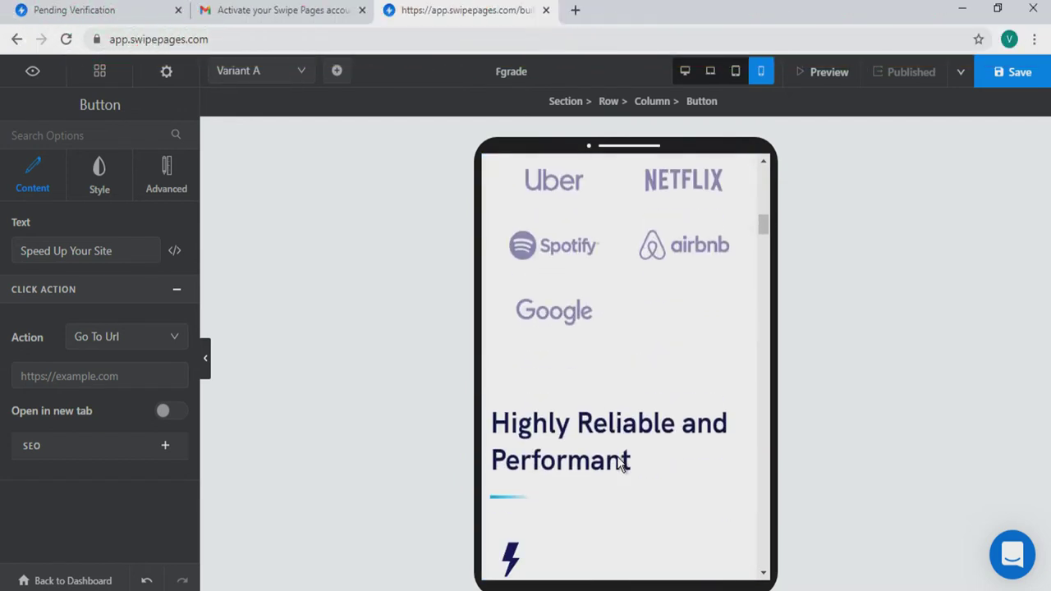
scroll(619, 463, up, 20)
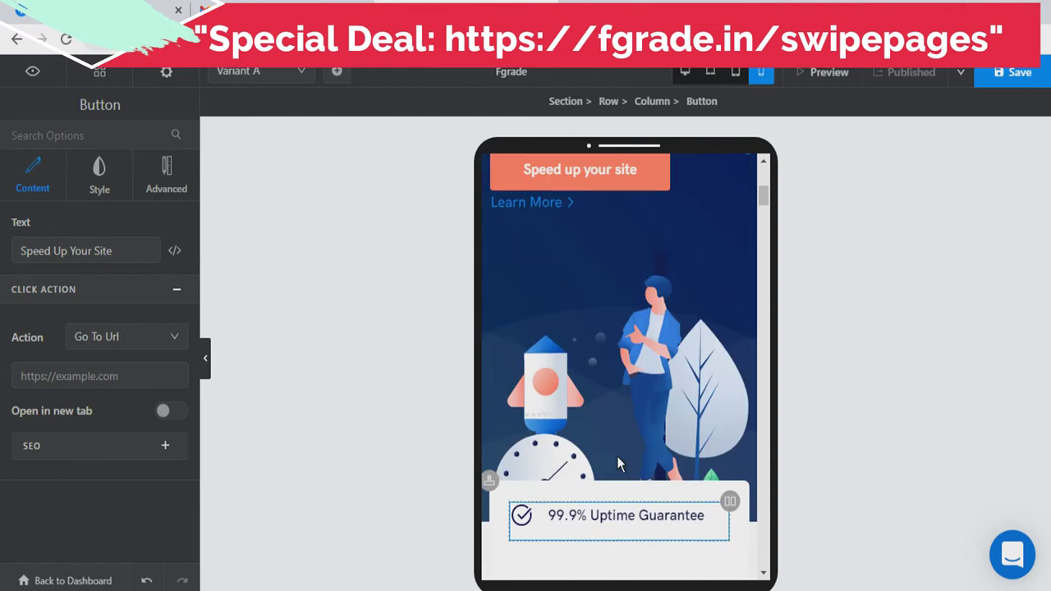
scroll(616, 464, up, 1)
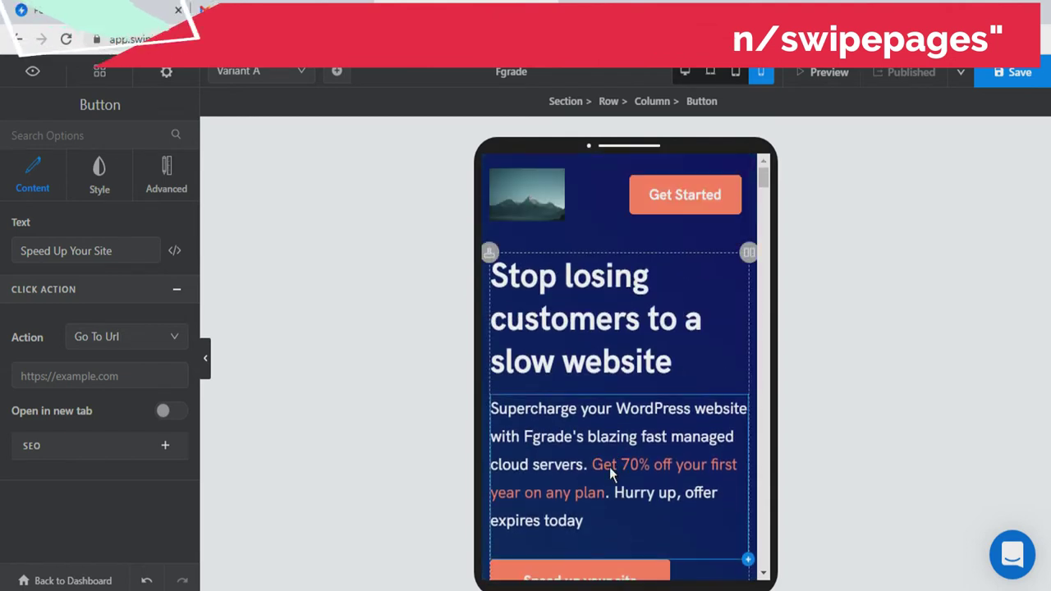
Turn the hero paragraph's first sentence grey.
double_click(608, 467)
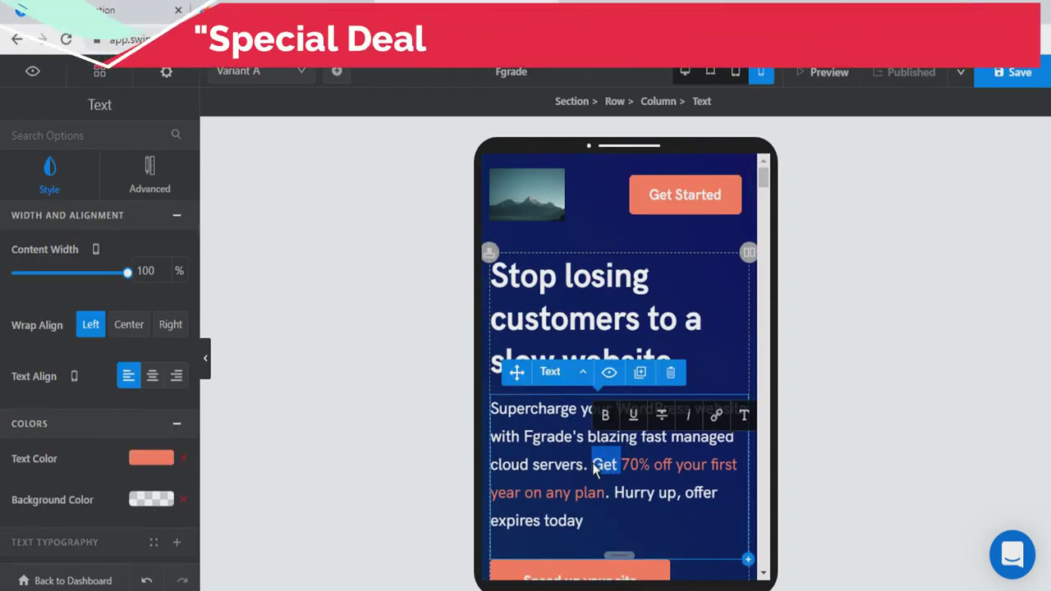
drag(493, 417, 592, 471)
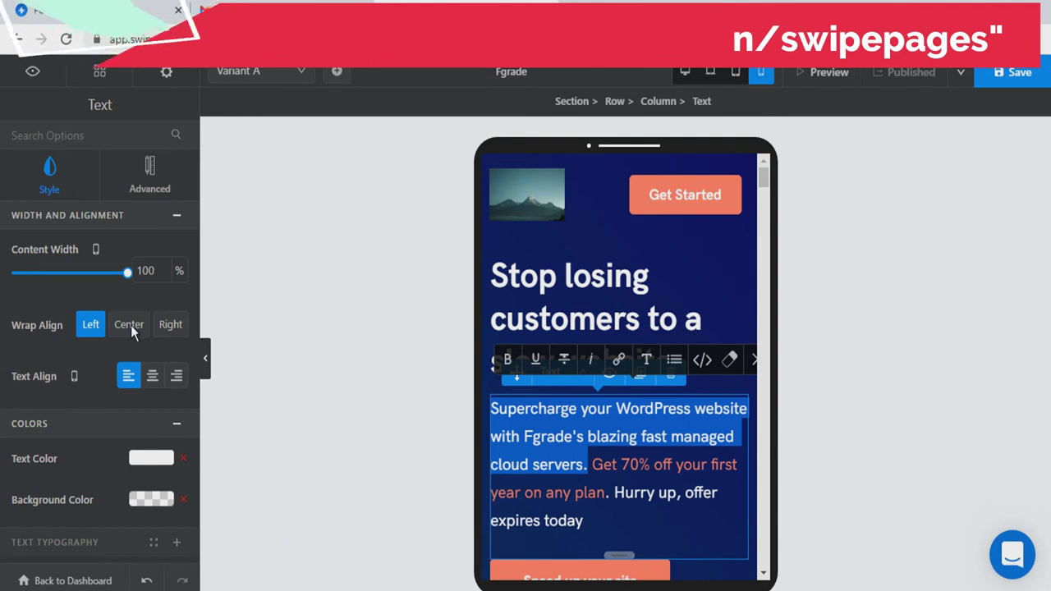
click(151, 457)
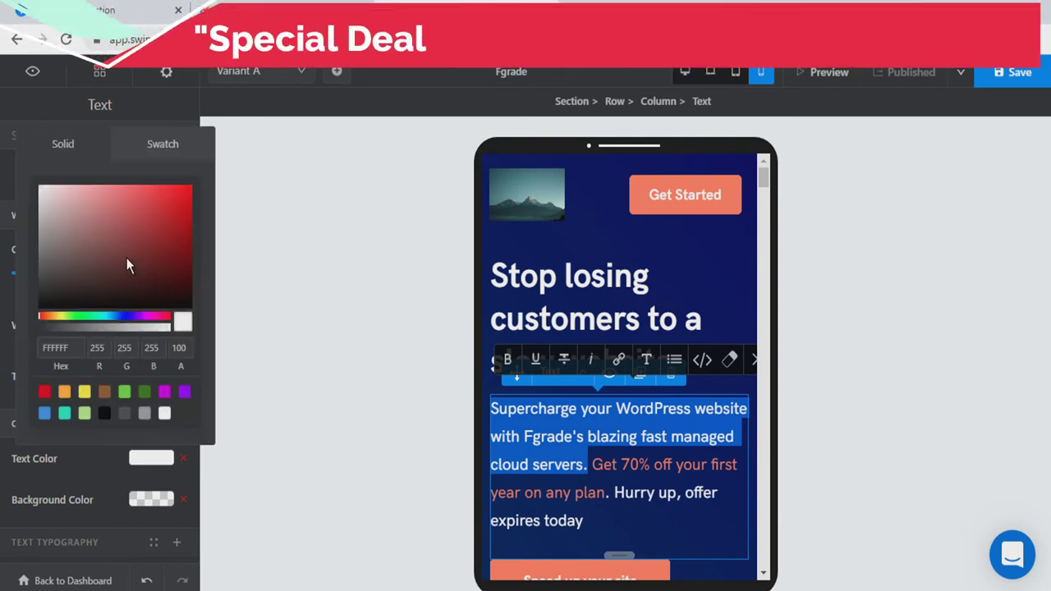
click(96, 250)
mouse_move(151, 241)
mouse_down()
mouse_move(152, 232)
mouse_move(141, 248)
mouse_move(62, 274)
mouse_move(51, 225)
mouse_move(64, 240)
mouse_up()
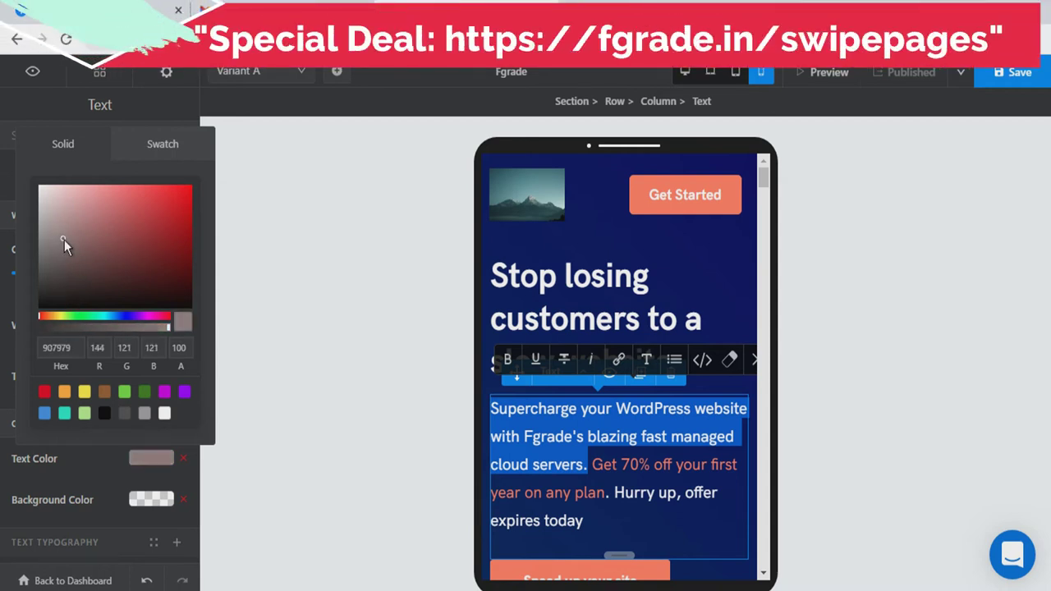
click(110, 463)
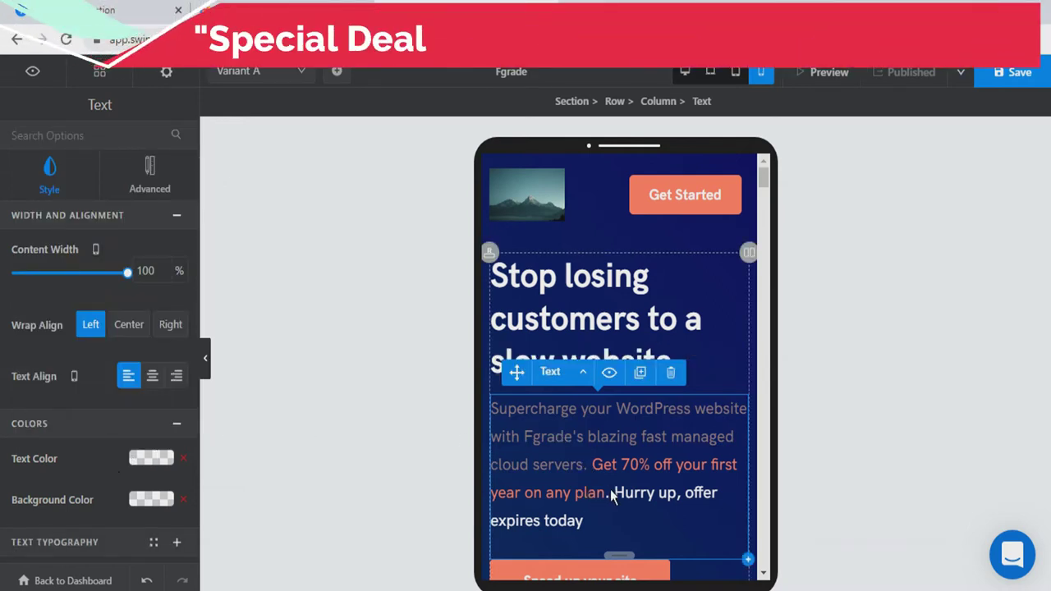
Make 'Hurry up, offer expires today' grey as well.
drag(612, 492, 628, 526)
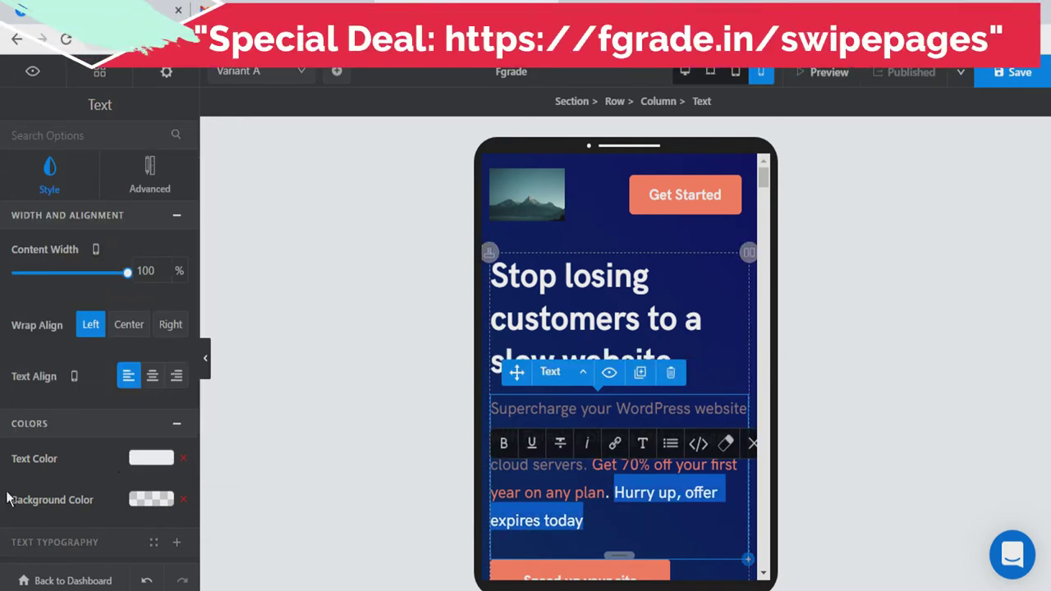
click(156, 460)
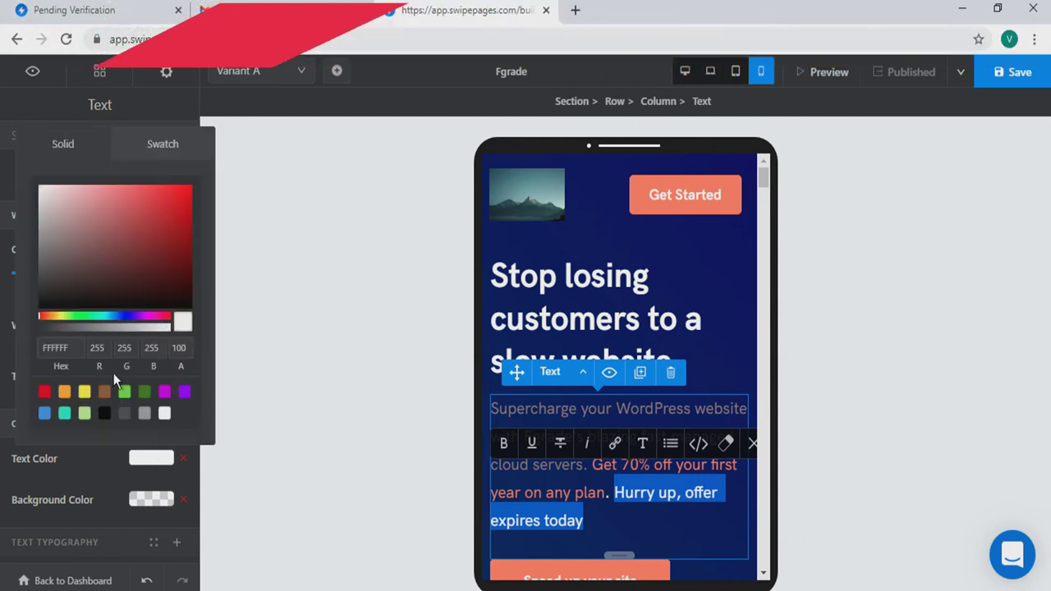
click(50, 257)
click(60, 256)
click(63, 257)
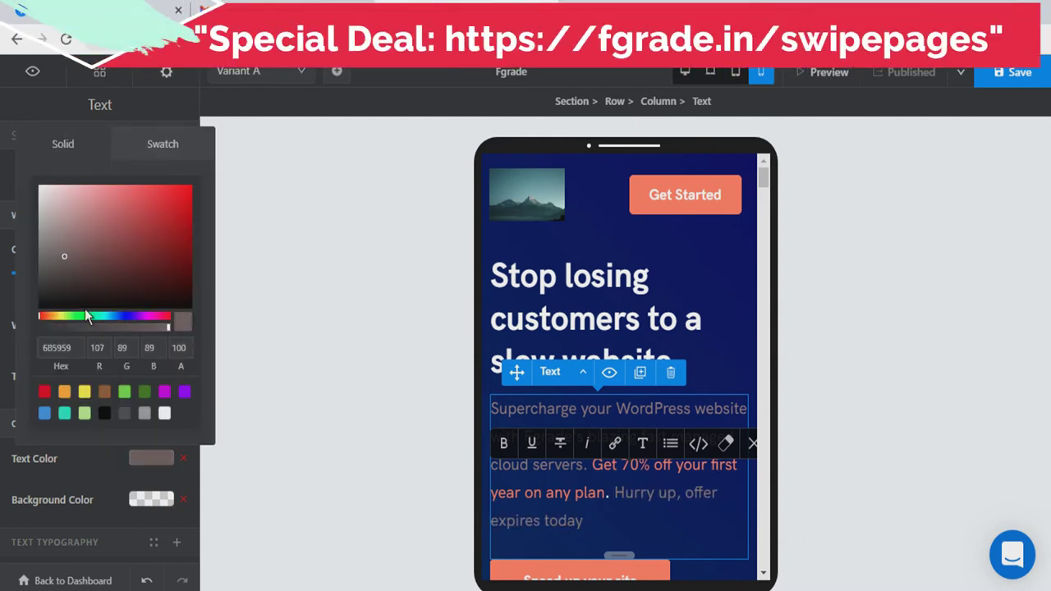
click(518, 548)
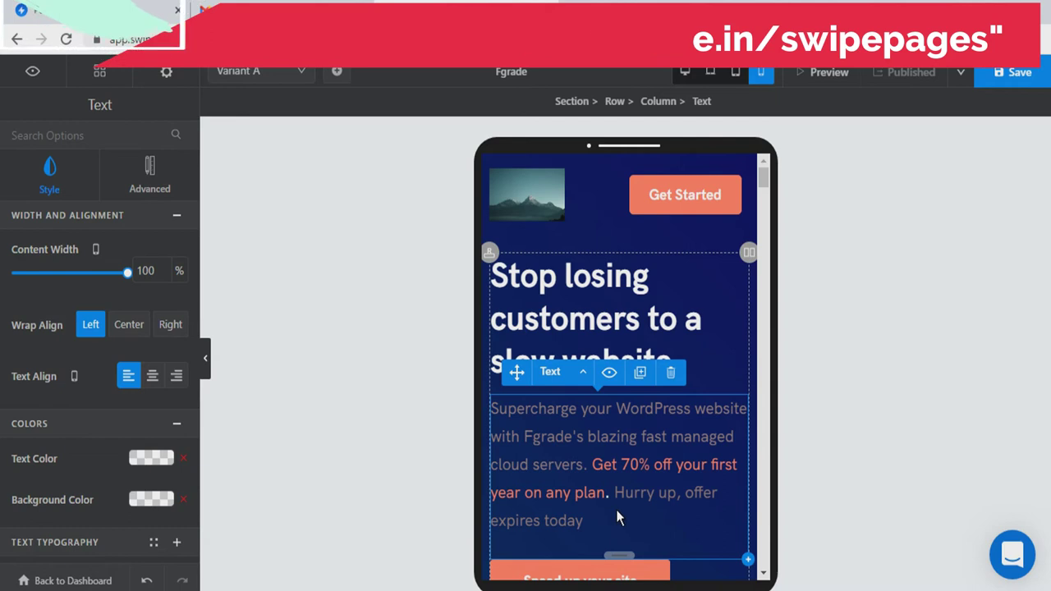
click(151, 498)
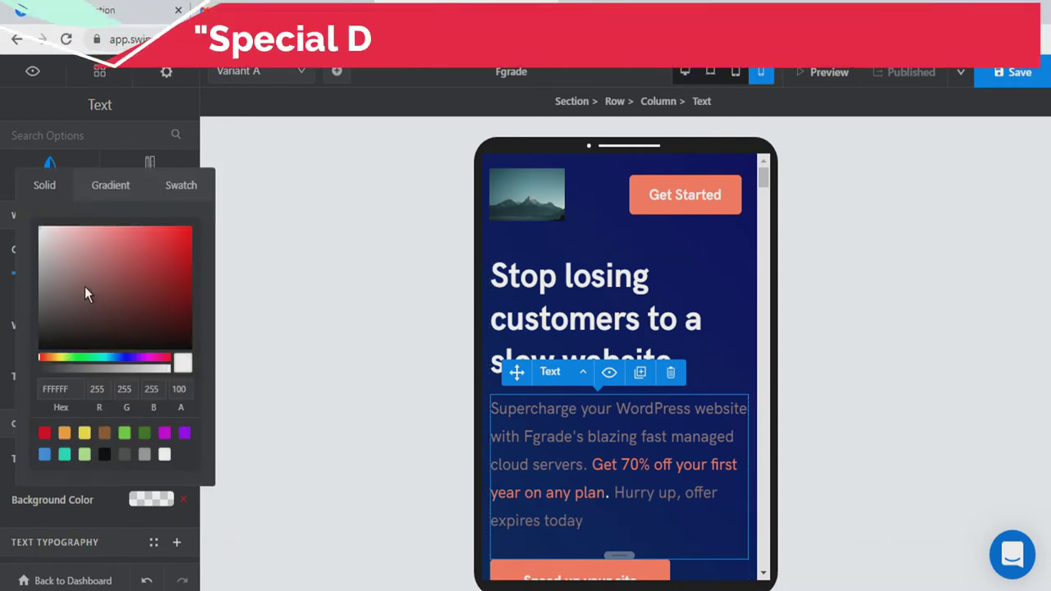
Give the hero paragraph's text box a dark navy background, hex 2D3158.
mouse_move(83, 288)
mouse_down()
mouse_move(117, 290)
mouse_move(132, 259)
mouse_move(112, 279)
mouse_move(66, 289)
mouse_move(76, 332)
mouse_move(119, 360)
mouse_up()
click(55, 300)
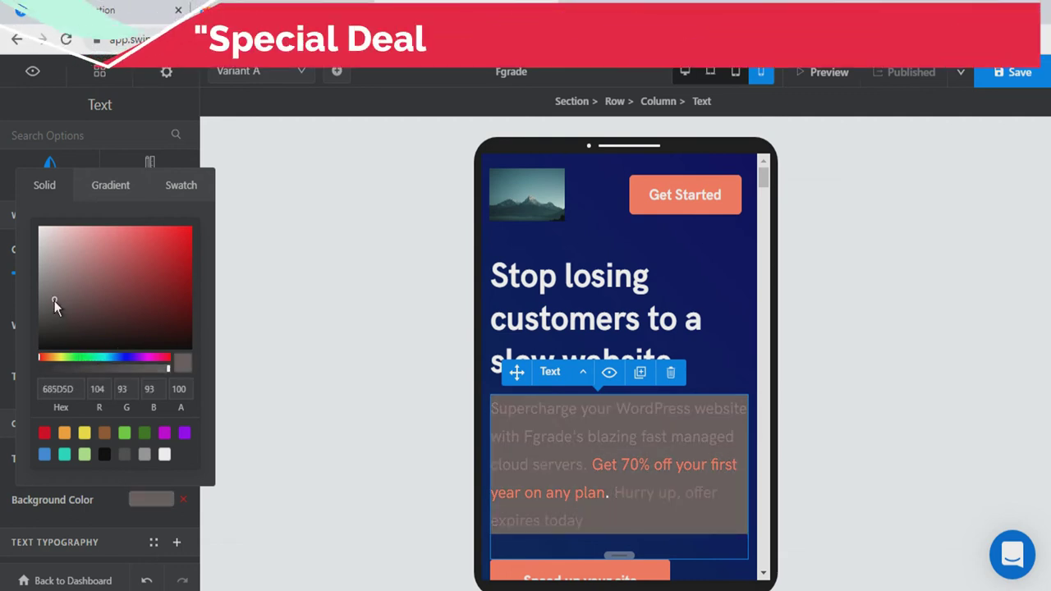
drag(132, 357, 124, 358)
mouse_move(101, 279)
mouse_down()
mouse_move(169, 278)
mouse_move(114, 309)
mouse_up()
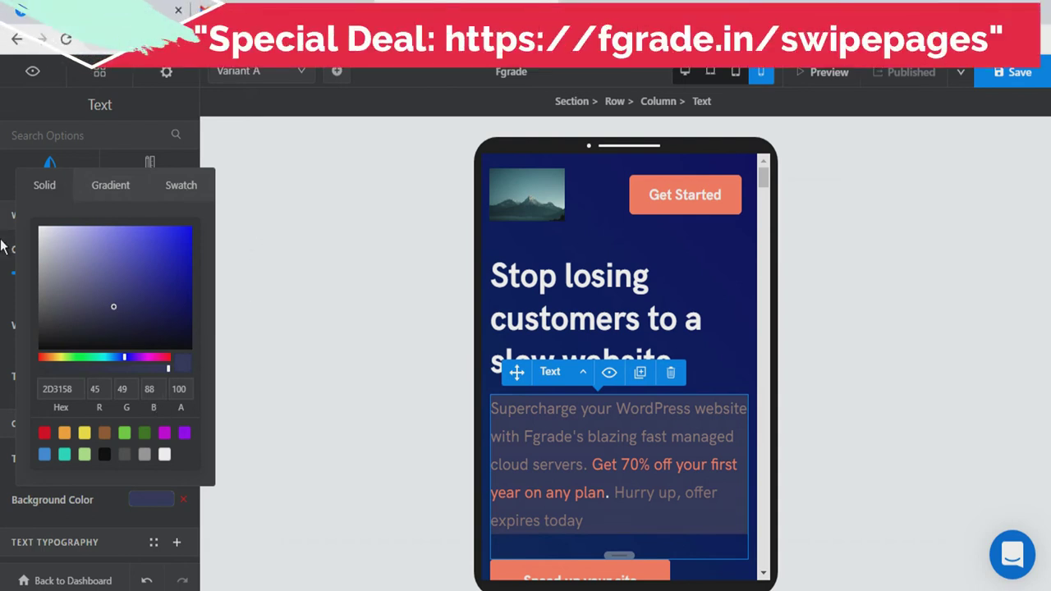
scroll(572, 407, down, 3)
scroll(567, 414, up, 2)
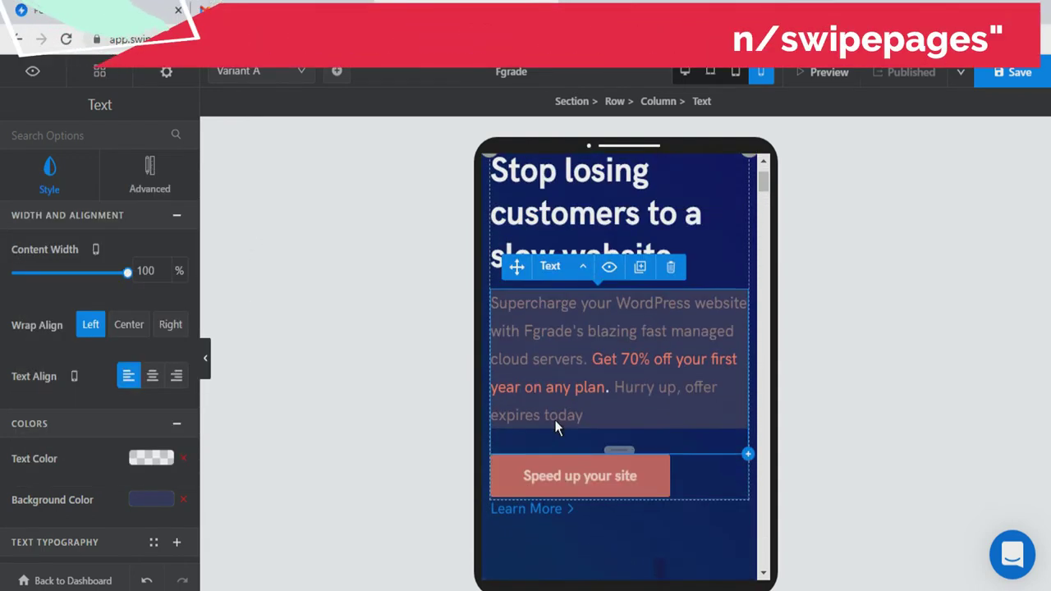
scroll(655, 474, down, 4)
scroll(634, 482, up, 2)
scroll(634, 474, up, 3)
scroll(568, 483, down, 1)
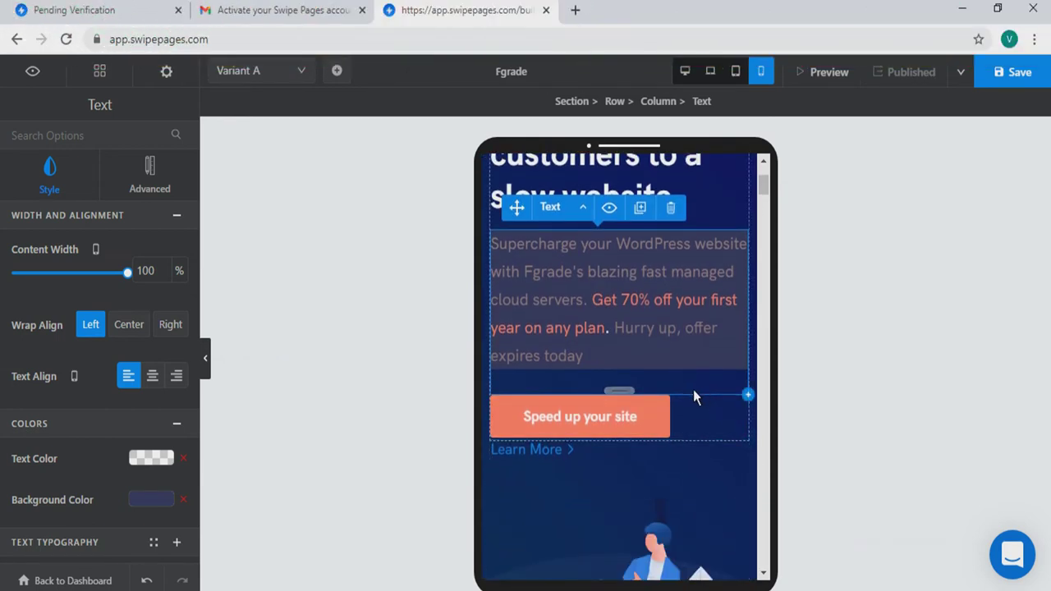
scroll(692, 391, down, 5)
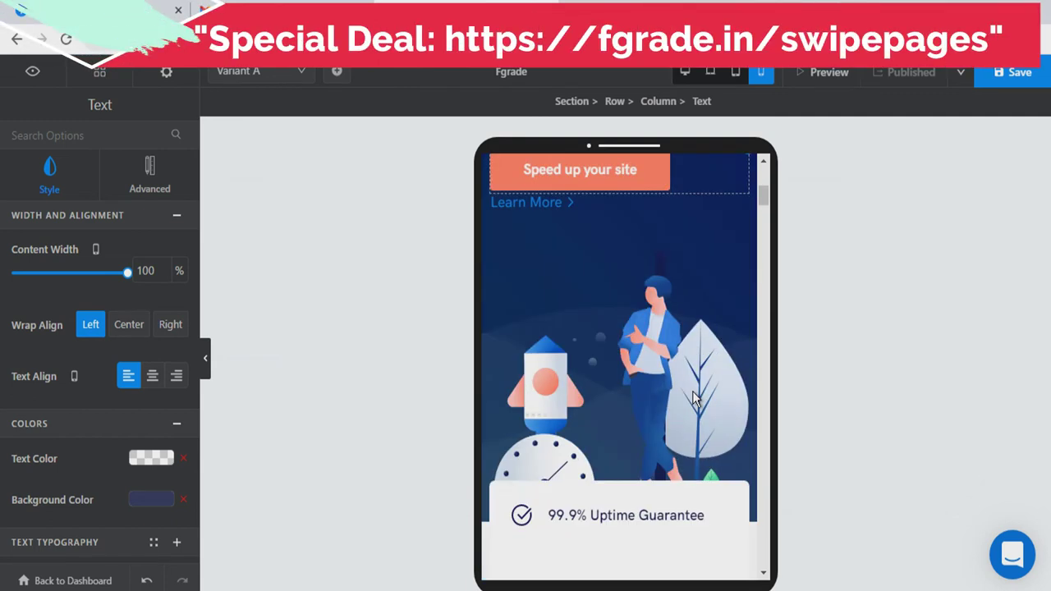
scroll(692, 391, down, 5)
click(492, 311)
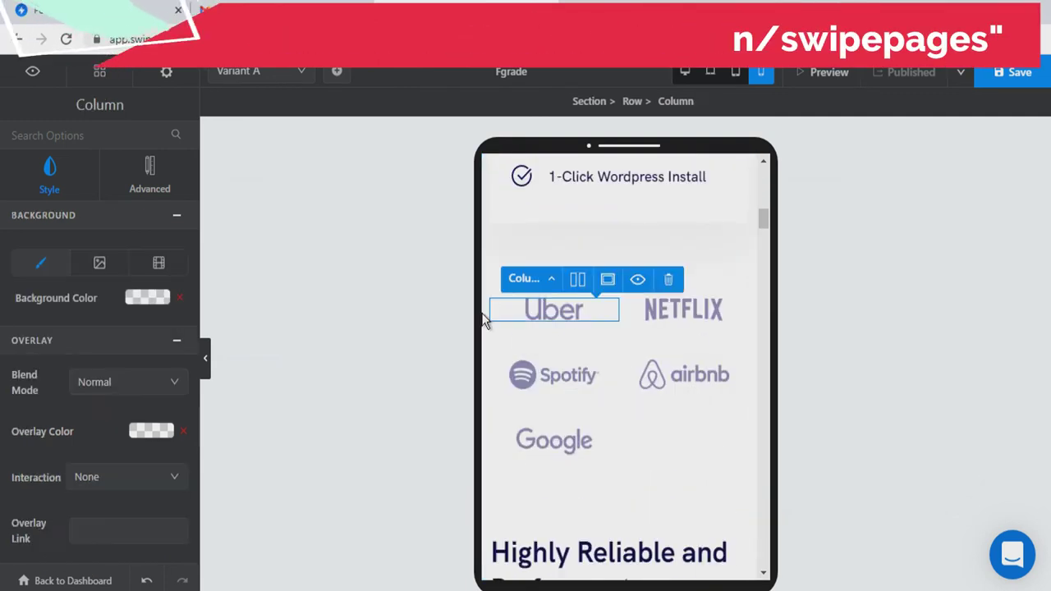
click(656, 310)
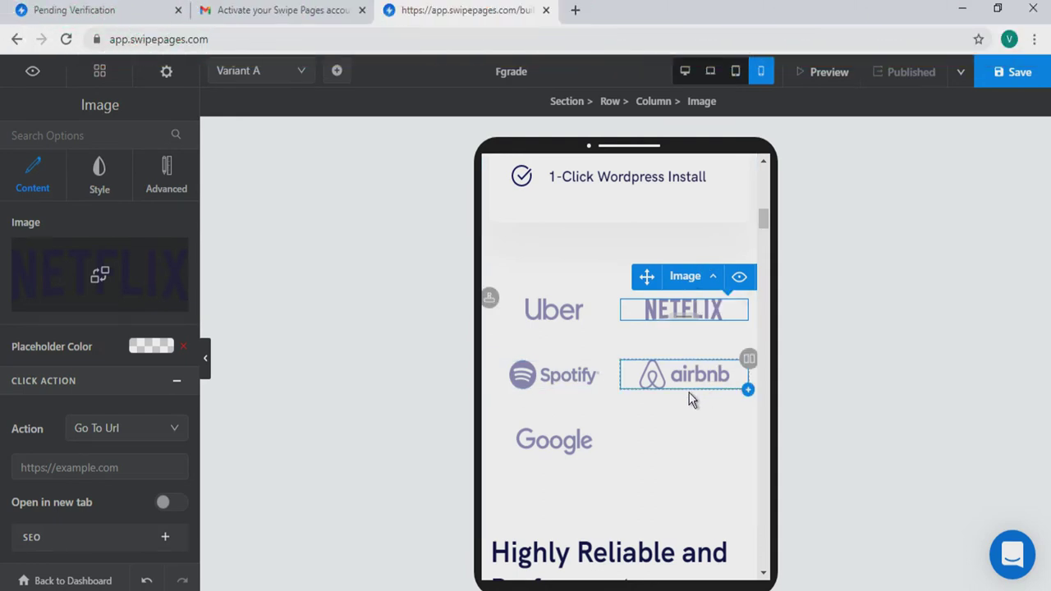
scroll(548, 452, down, 3)
click(575, 554)
scroll(603, 408, down, 5)
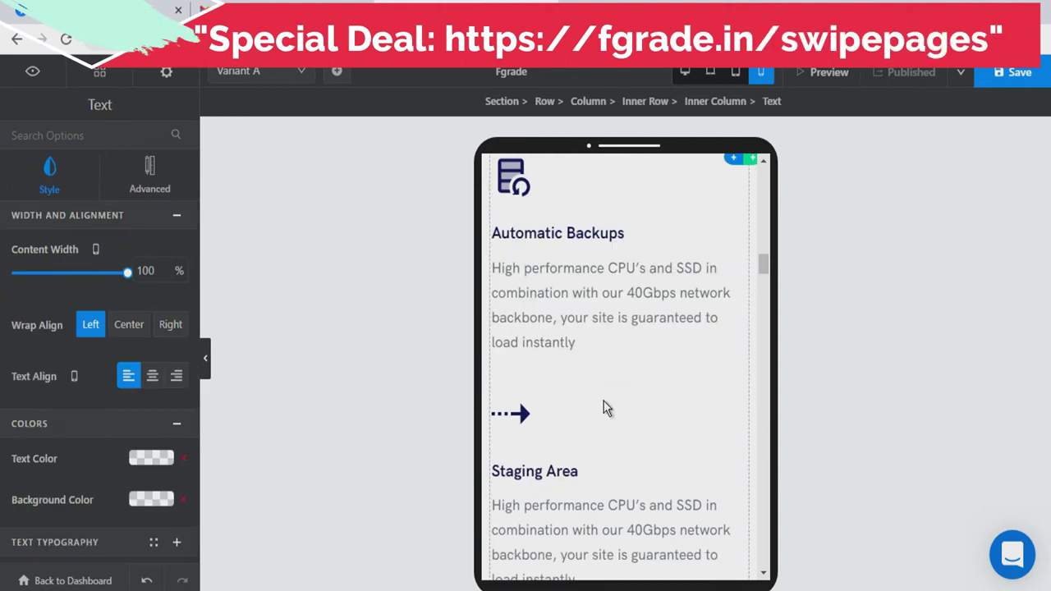
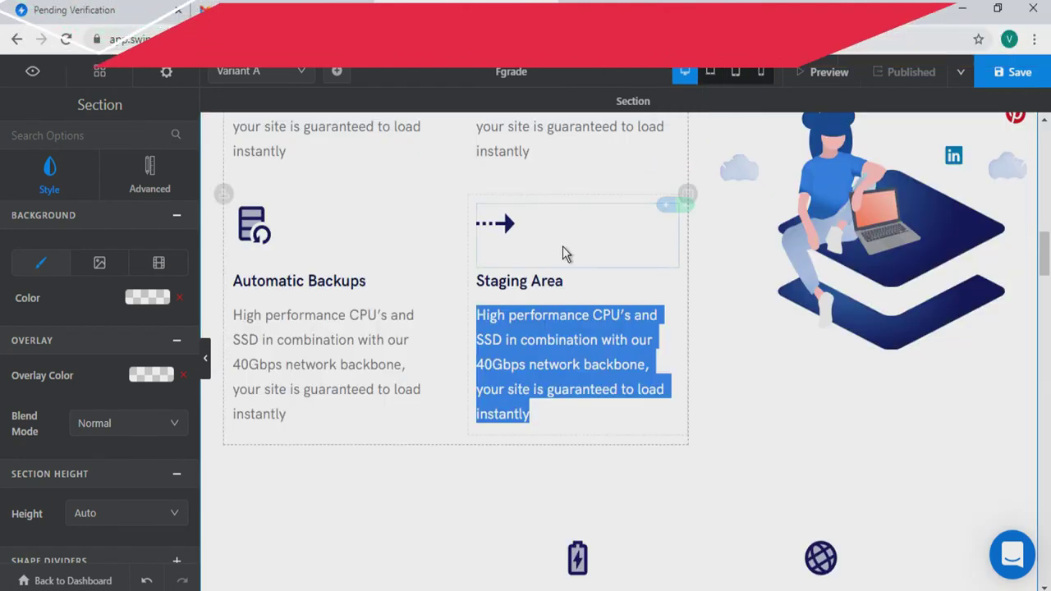
Scroll back to the top of the saved Fgrade landing page in the editor.
scroll(568, 360, up, 15)
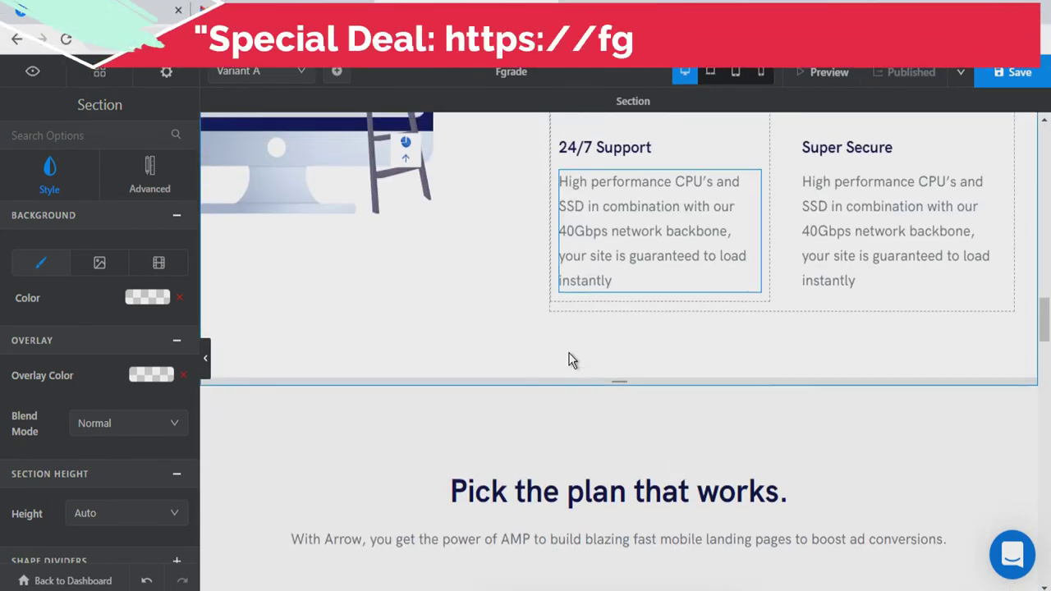
scroll(570, 356, up, 8)
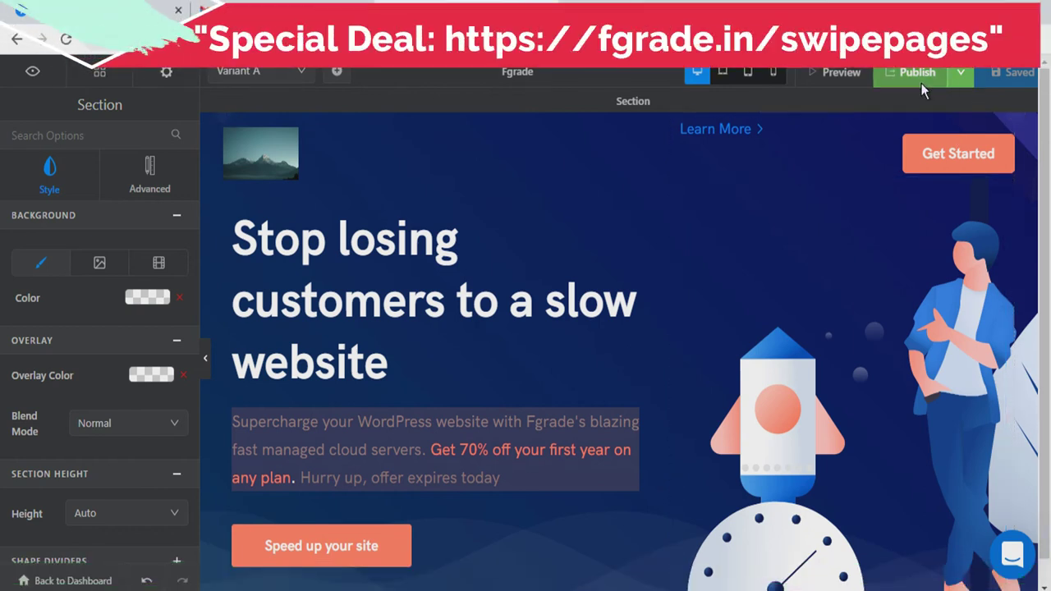
In the publishing options, choose the existing subdomain, then go to Your Domain's domain settings.
click(917, 80)
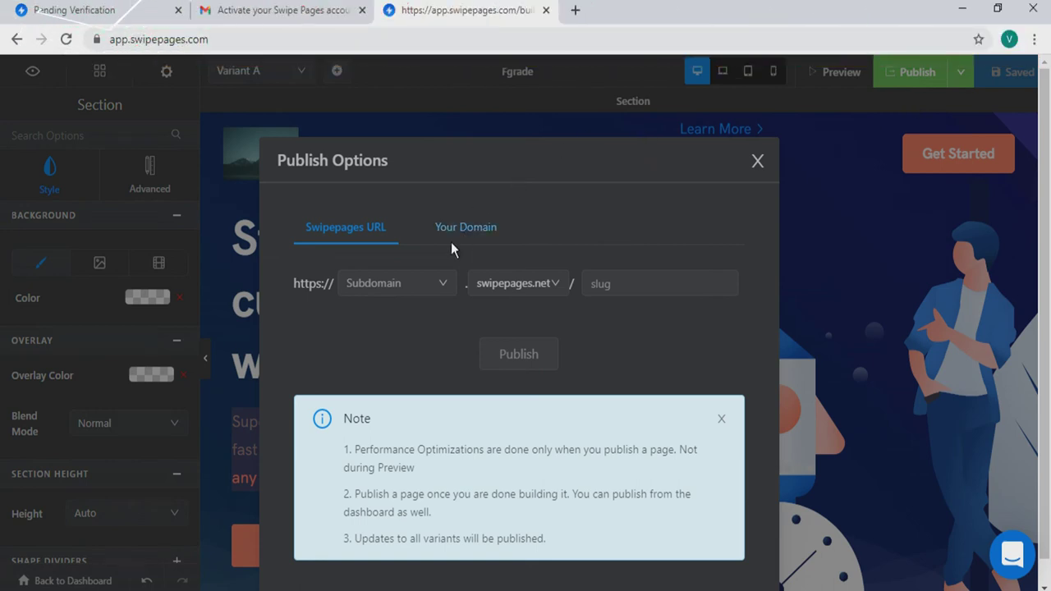
click(395, 291)
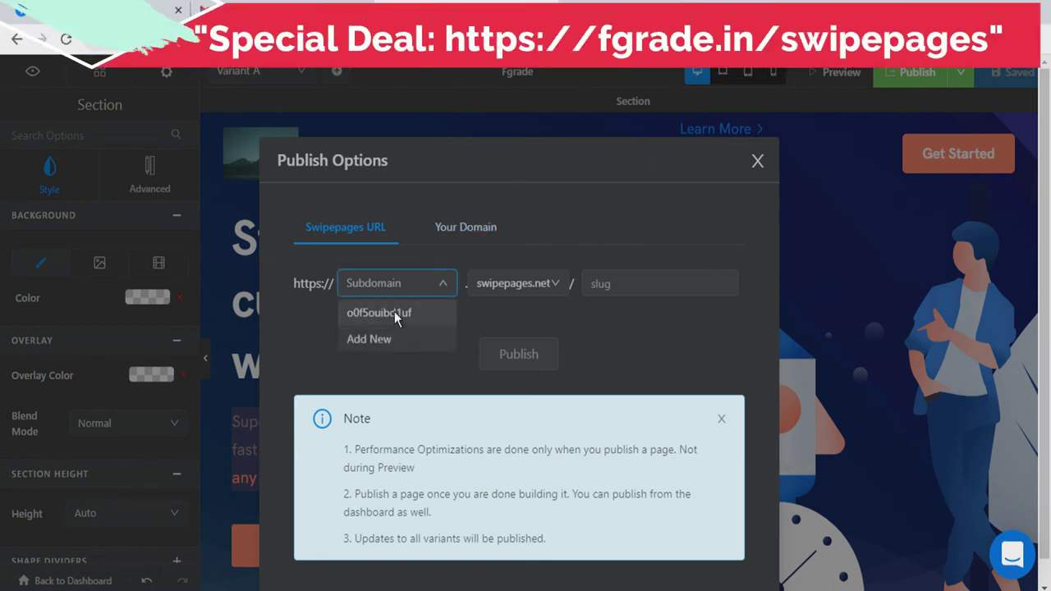
click(394, 312)
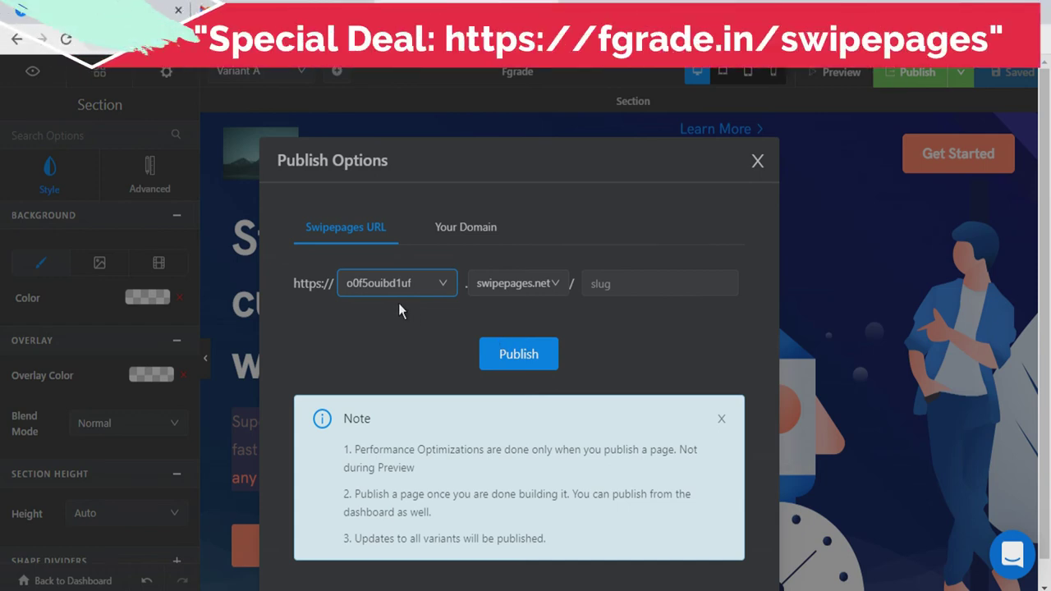
click(463, 232)
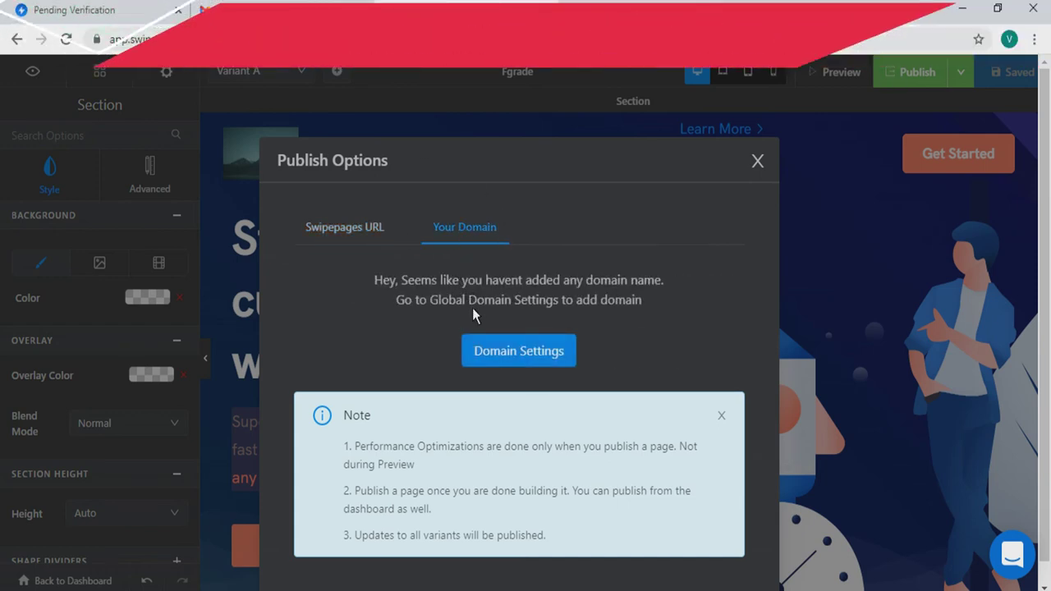
click(492, 351)
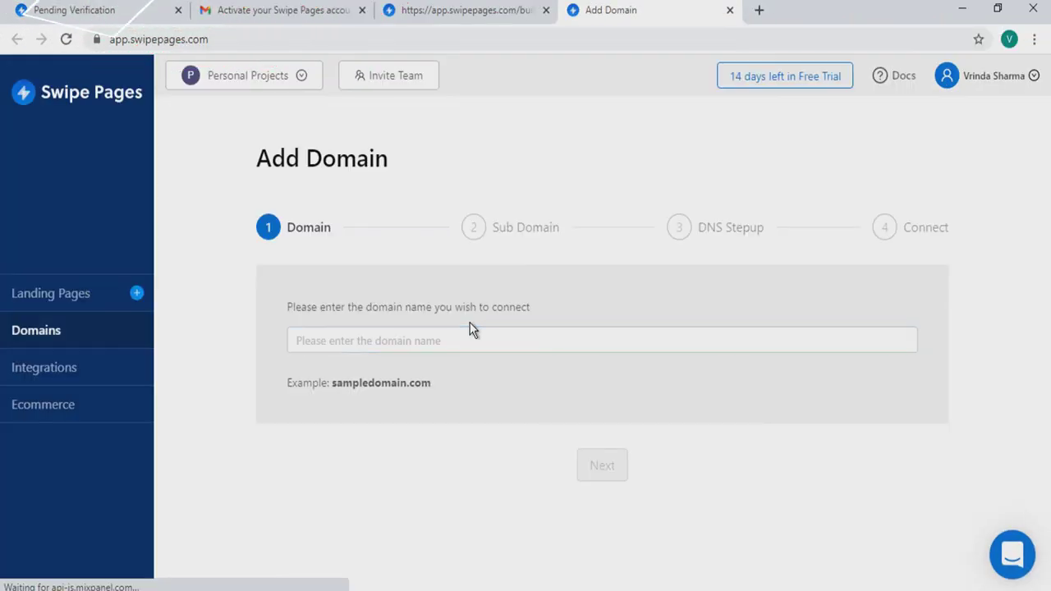
Paste sampledomain.com as the domain name to connect and continue.
click(418, 340)
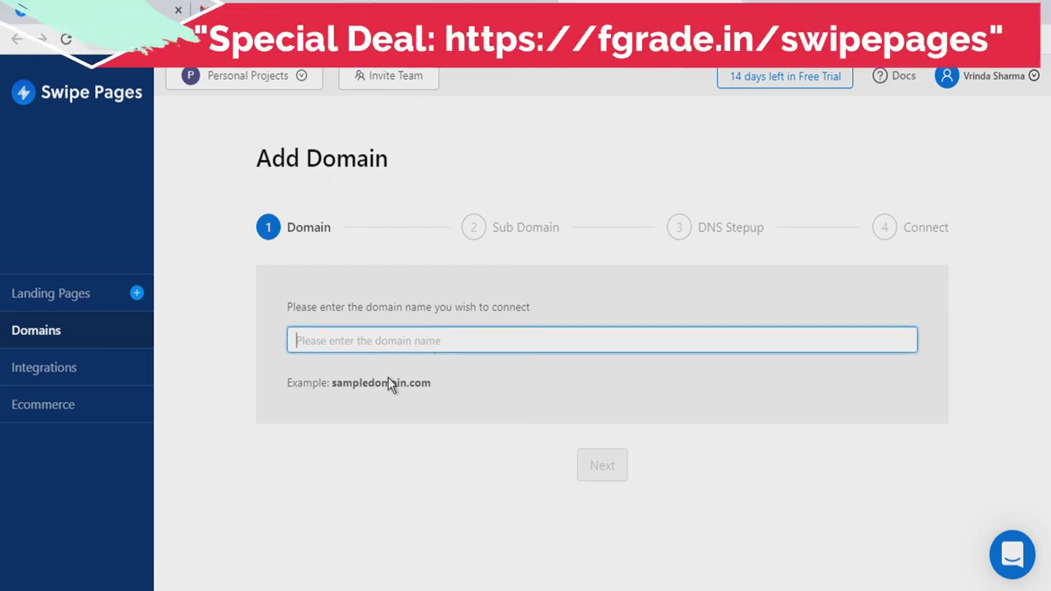
drag(333, 384, 440, 398)
key(ctrl+c)
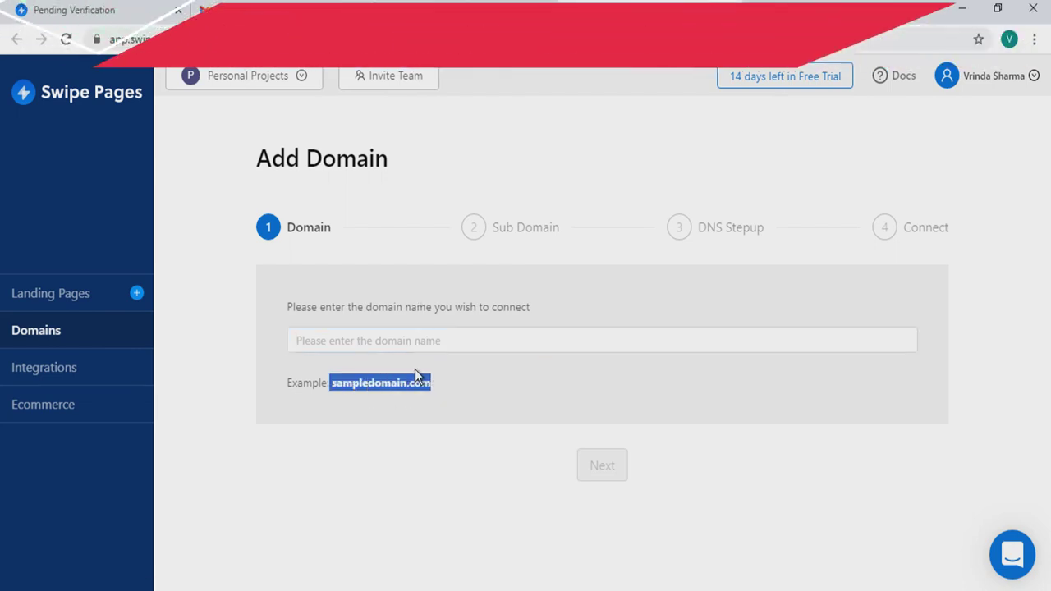
click(380, 342)
key(ctrl+v)
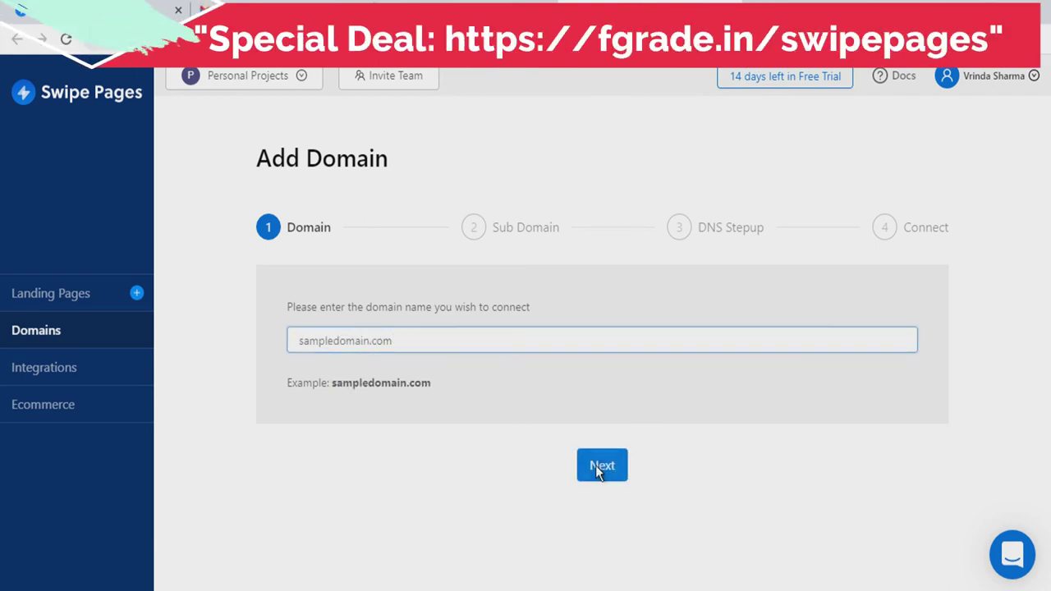
click(596, 464)
Enter 'deal' as the subdomain and finish through DNS setup and Connect.
click(389, 343)
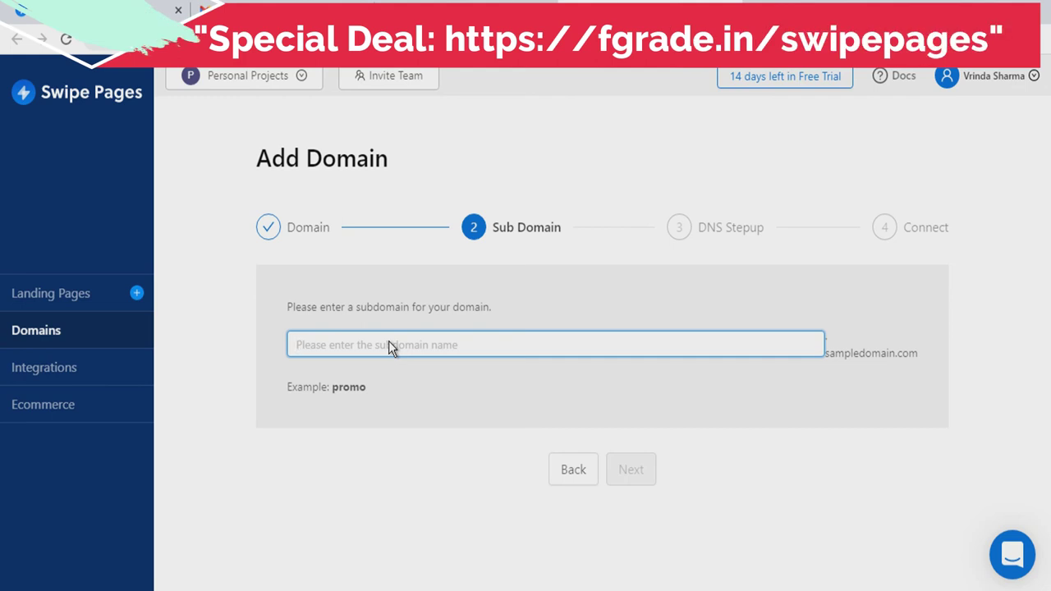
text(deal)
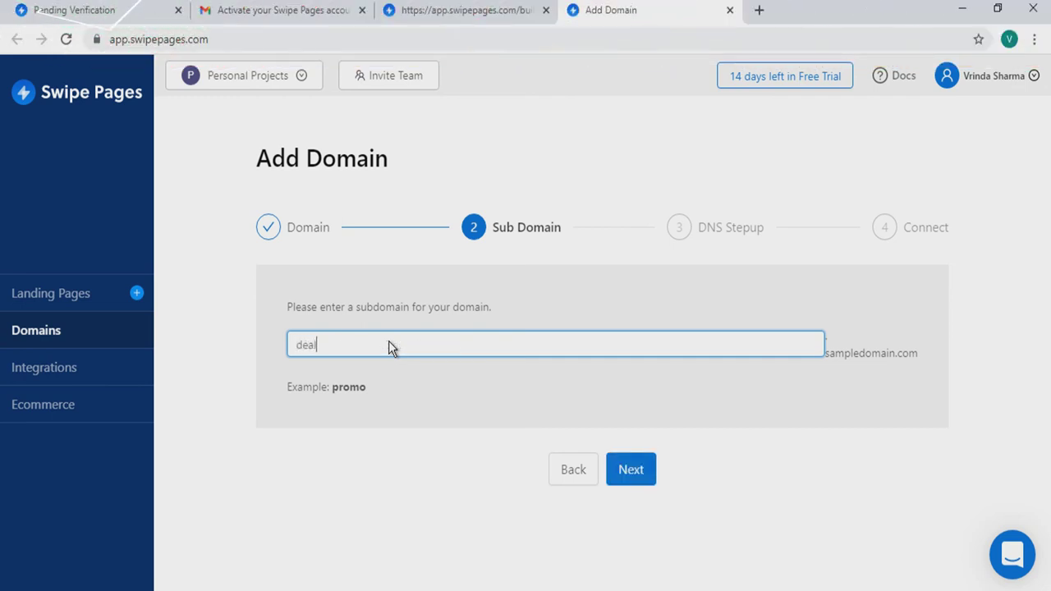
click(645, 474)
scroll(628, 465, down, 1)
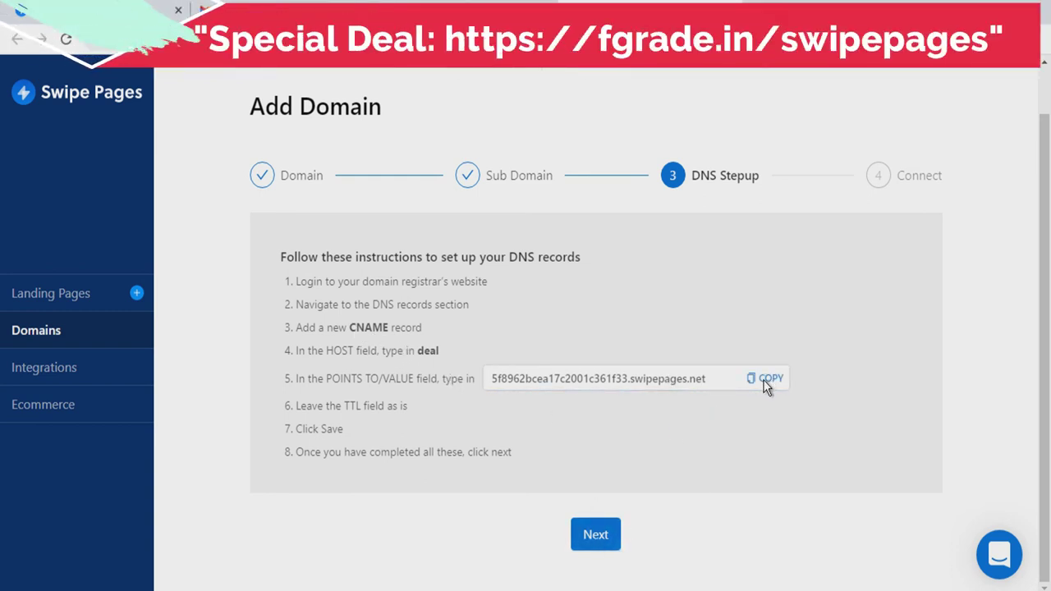
click(601, 534)
scroll(609, 523, down, 3)
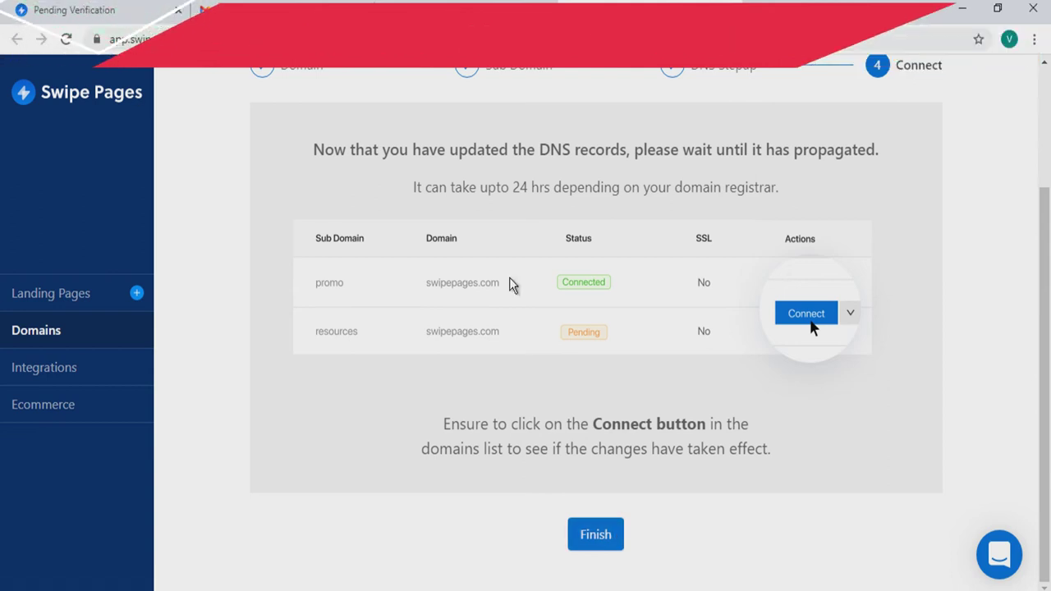
click(588, 533)
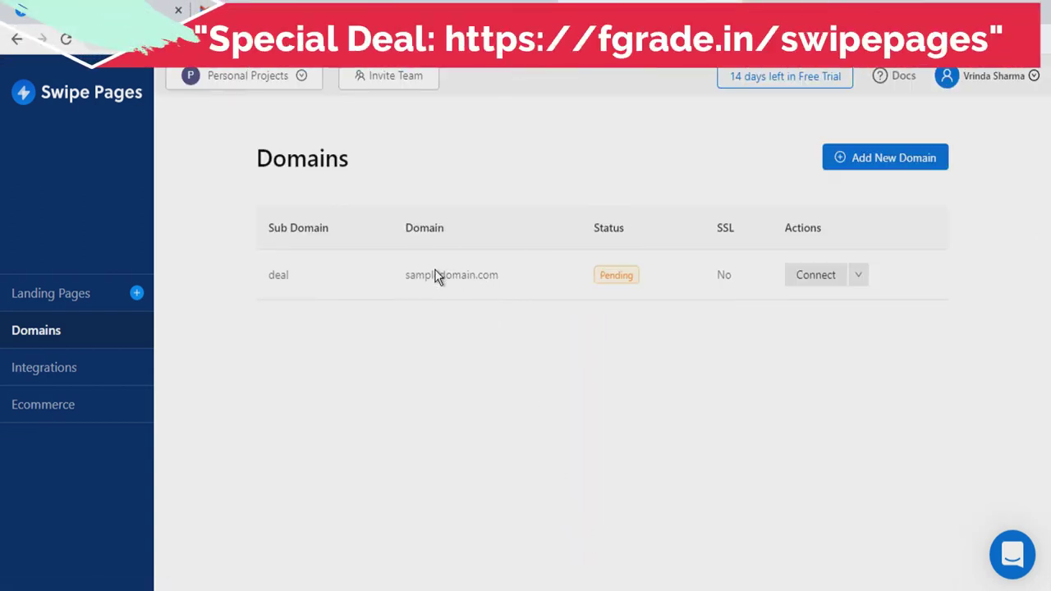
Switch the Fgrade page to A/B Testing mode and view its zero-visit analytics.
drag(402, 274, 501, 294)
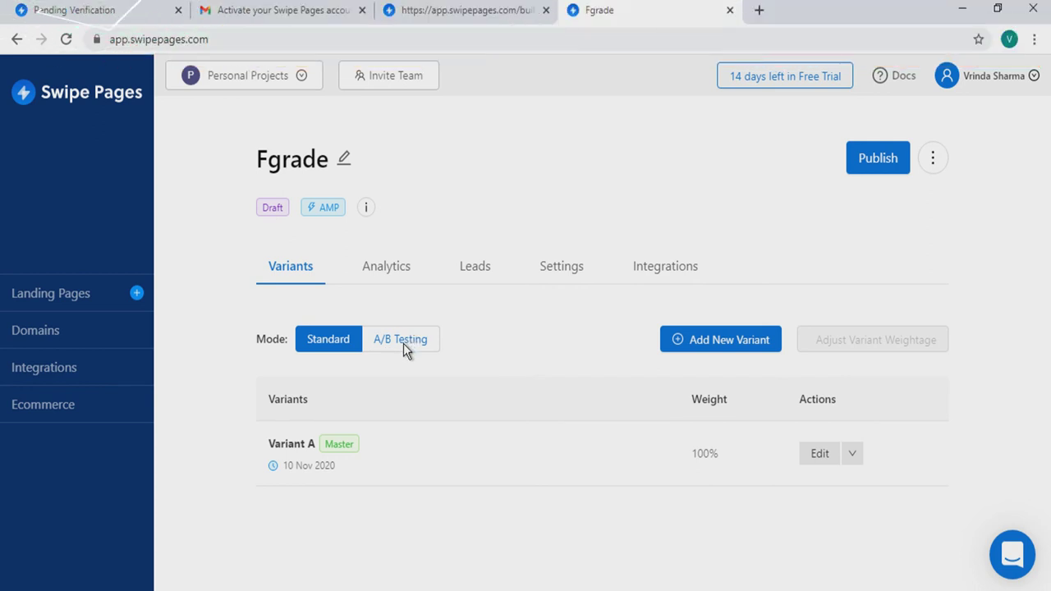
click(391, 343)
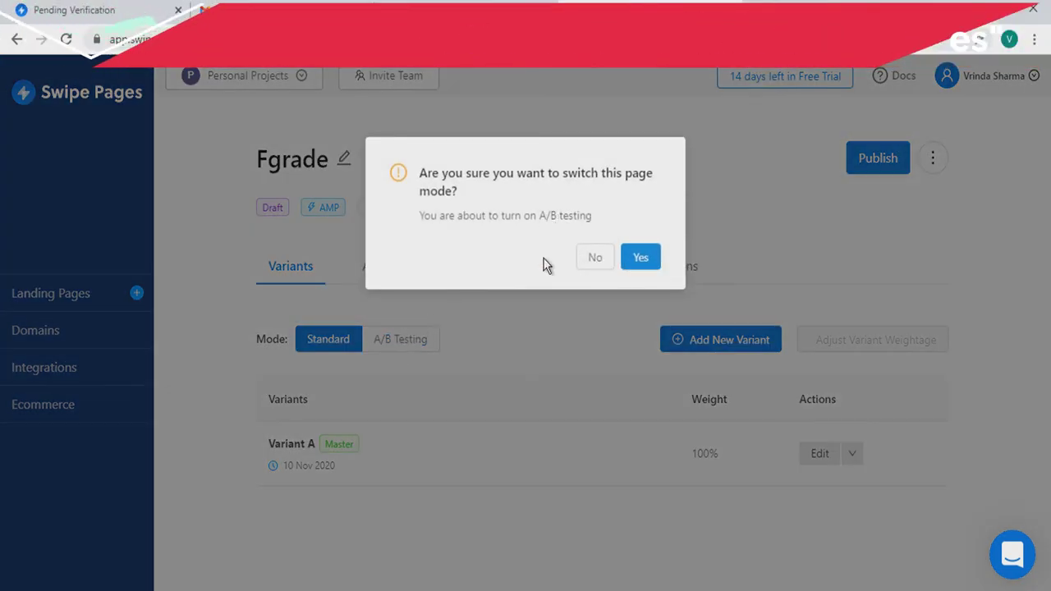
click(632, 257)
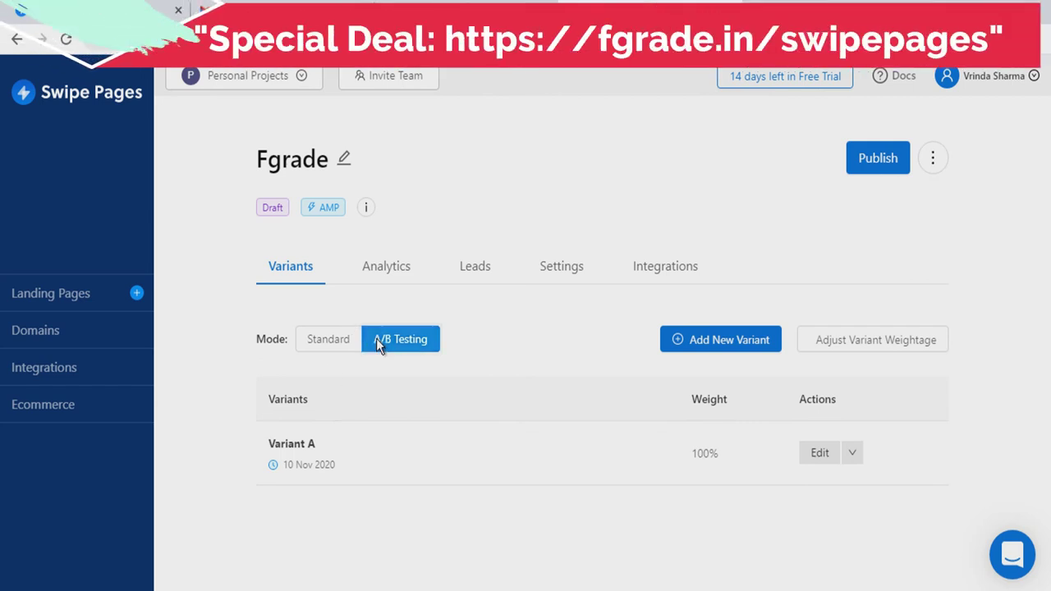
click(390, 284)
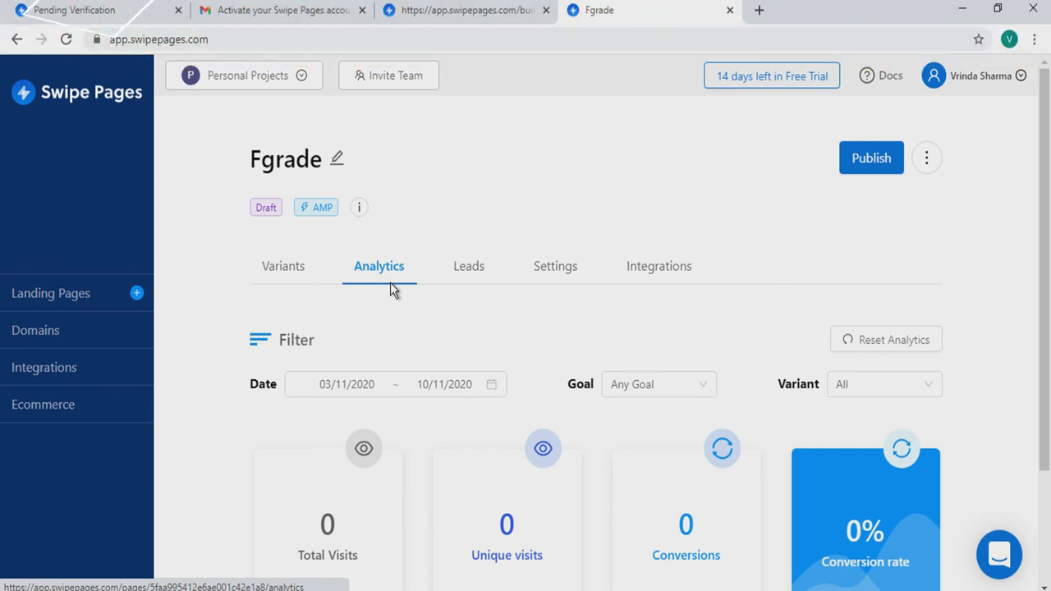
Check the analytics goal and Variant filters, then view the page's empty Leads list.
scroll(391, 283, down, 2)
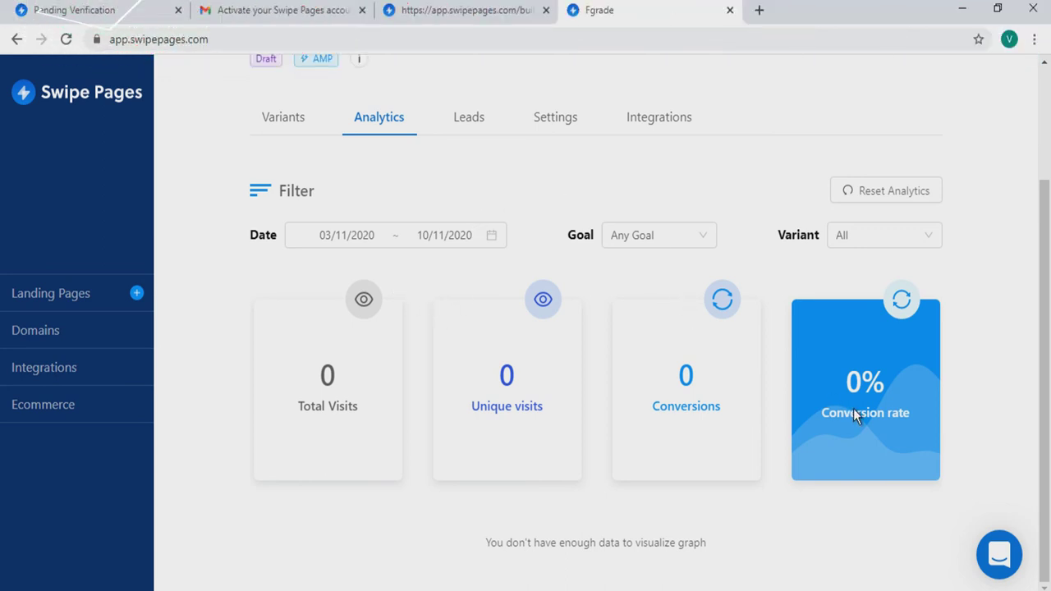
click(651, 234)
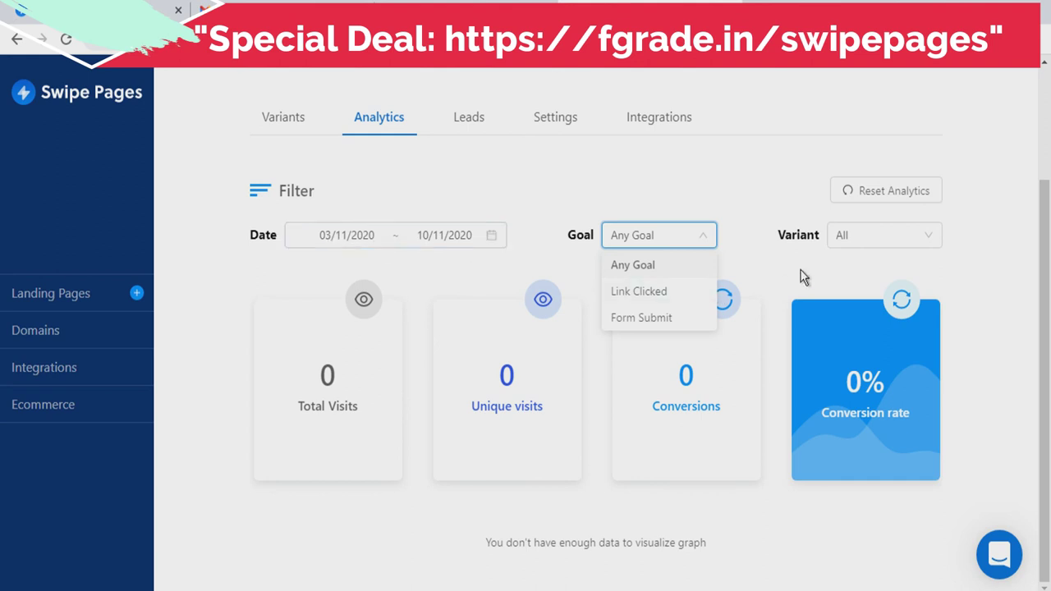
click(838, 242)
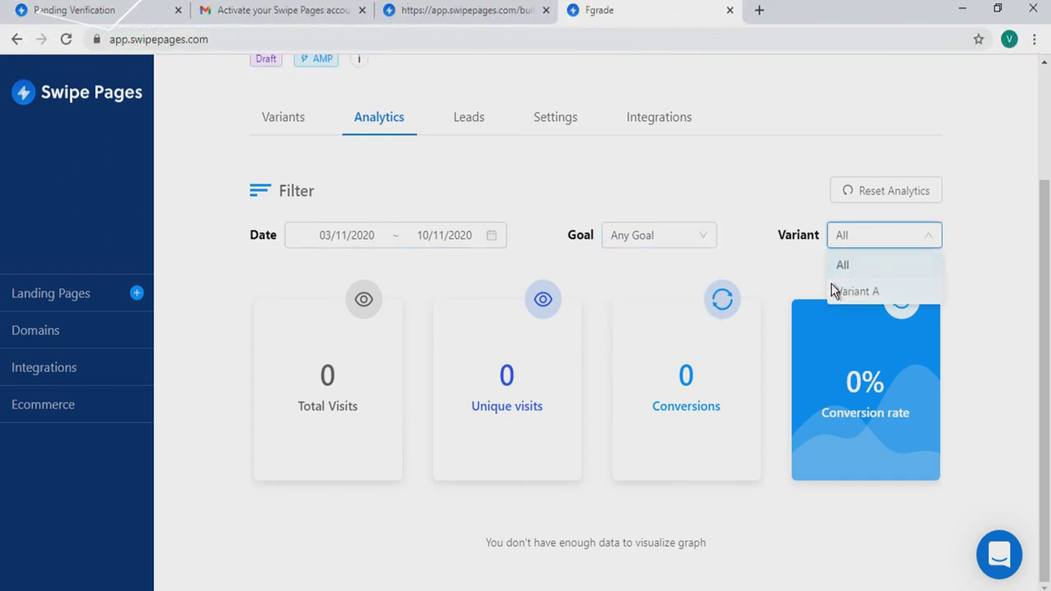
click(466, 129)
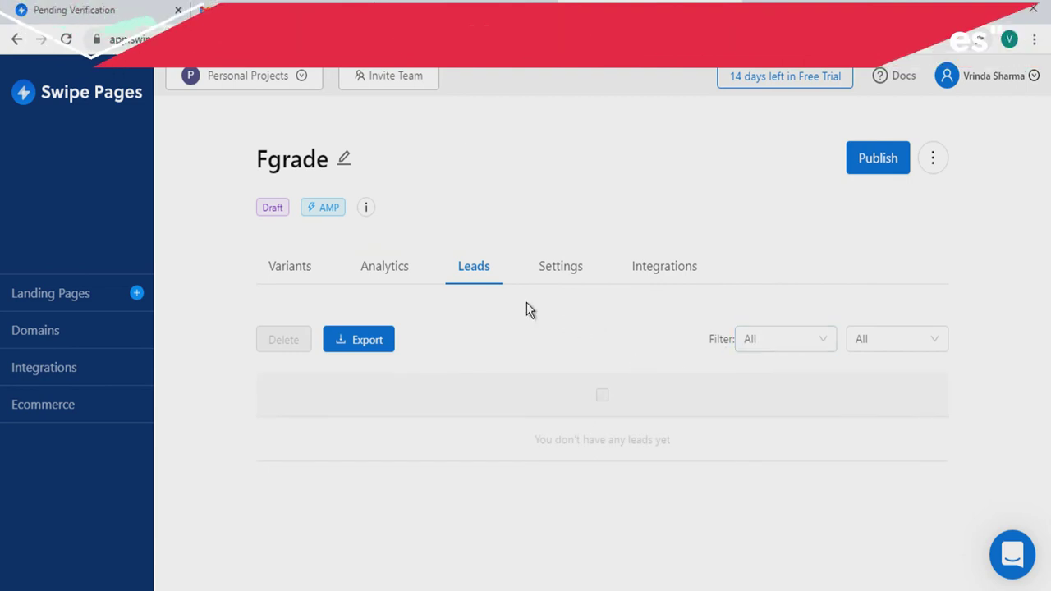
Review the empty Google Maps, Analytics, Pixel and Other Scripts tracking code fields.
click(560, 268)
scroll(583, 353, down, 2)
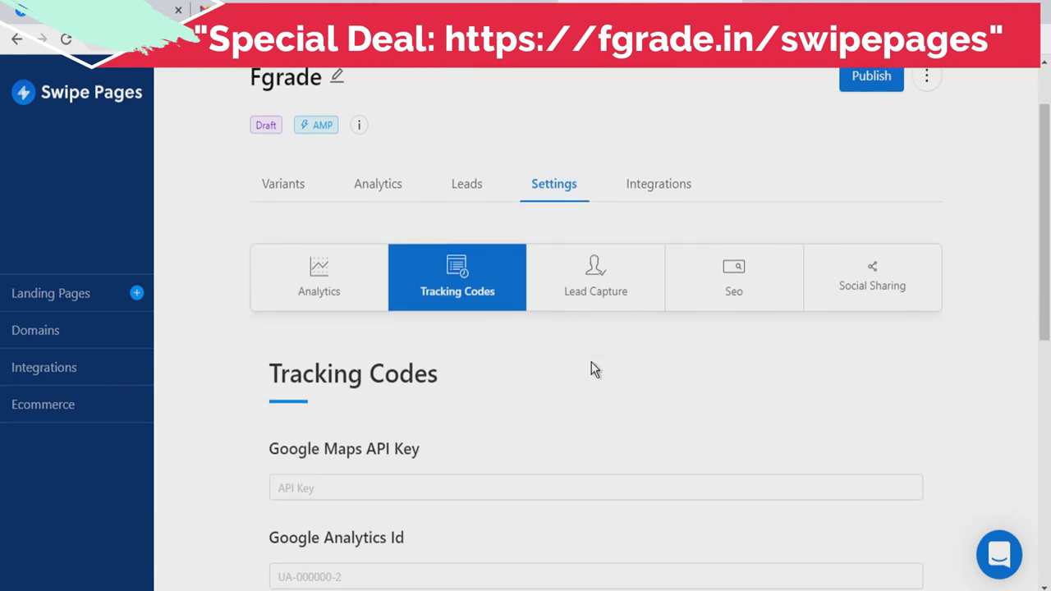
scroll(587, 372, down, 3)
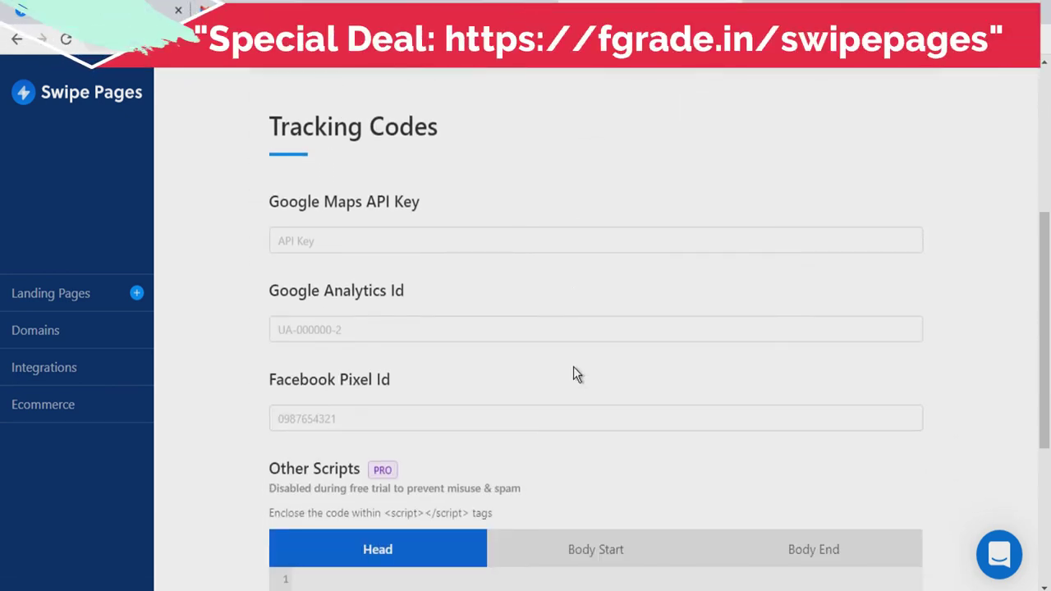
scroll(577, 374, down, 1)
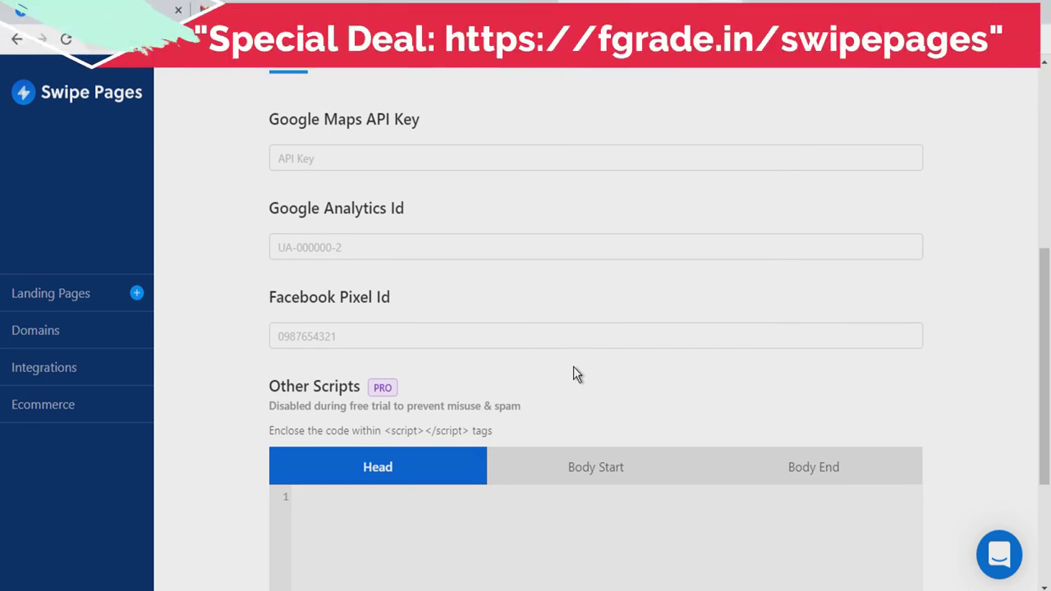
scroll(573, 369, up, 3)
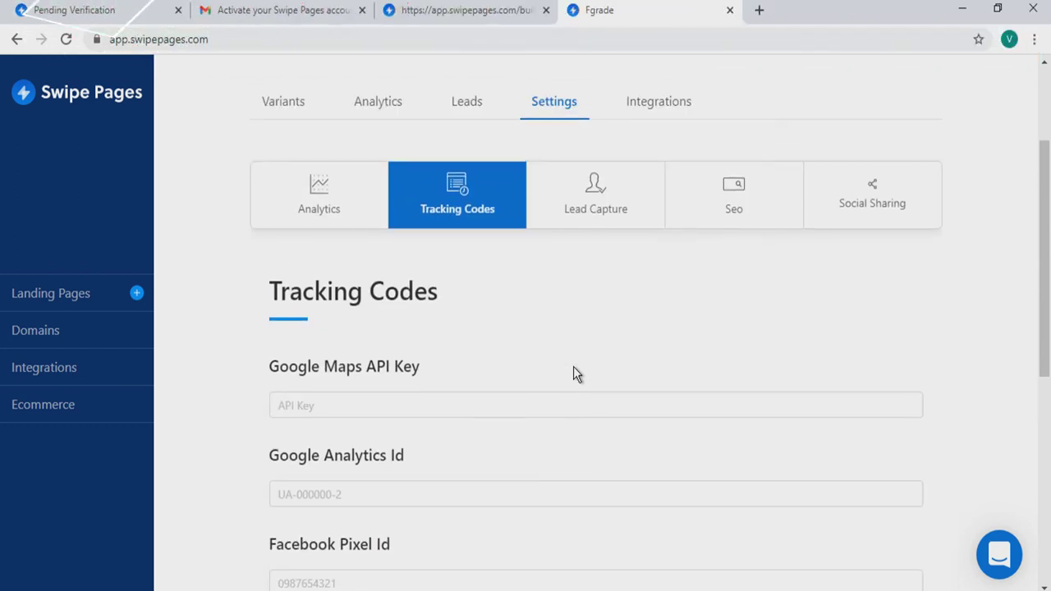
scroll(573, 364, down, 2)
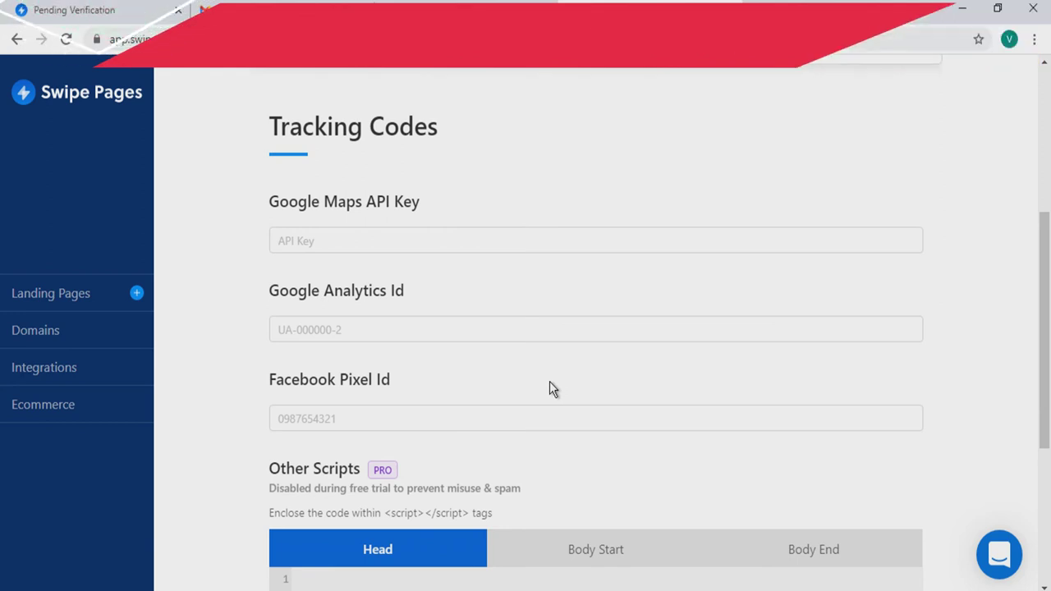
scroll(558, 416, down, 4)
scroll(563, 425, up, 4)
scroll(568, 425, up, 3)
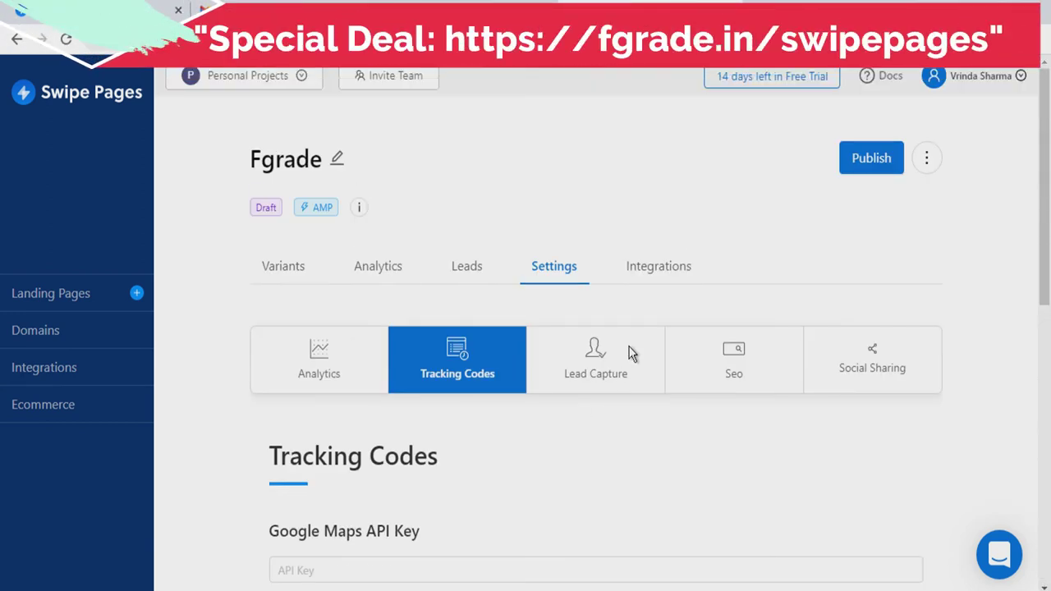
Review Lead Capture settings, checking the empty auto-responder subject and sender fields.
click(597, 374)
scroll(599, 396, down, 3)
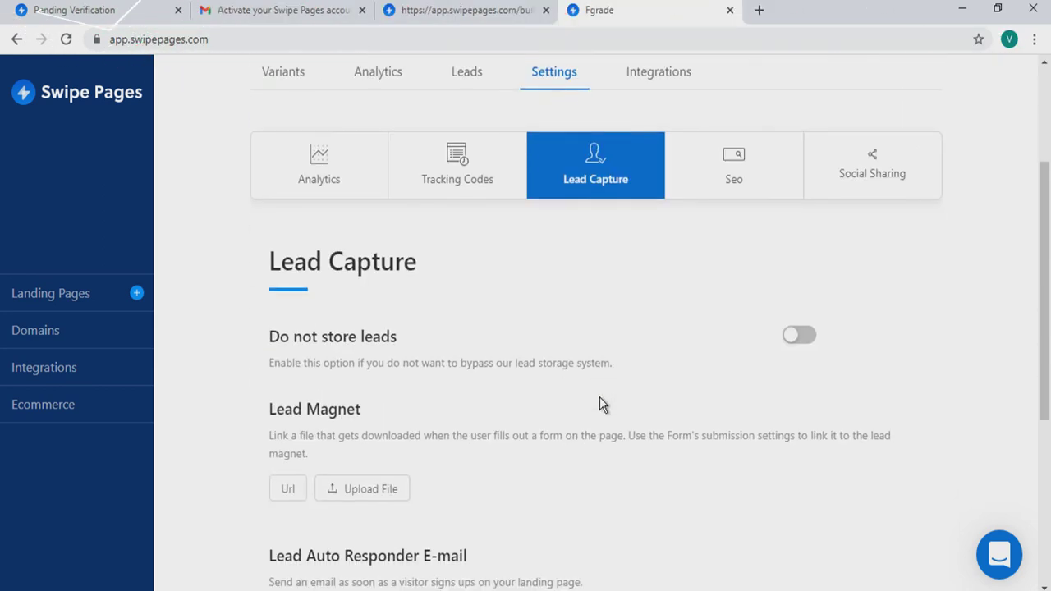
scroll(599, 396, down, 1)
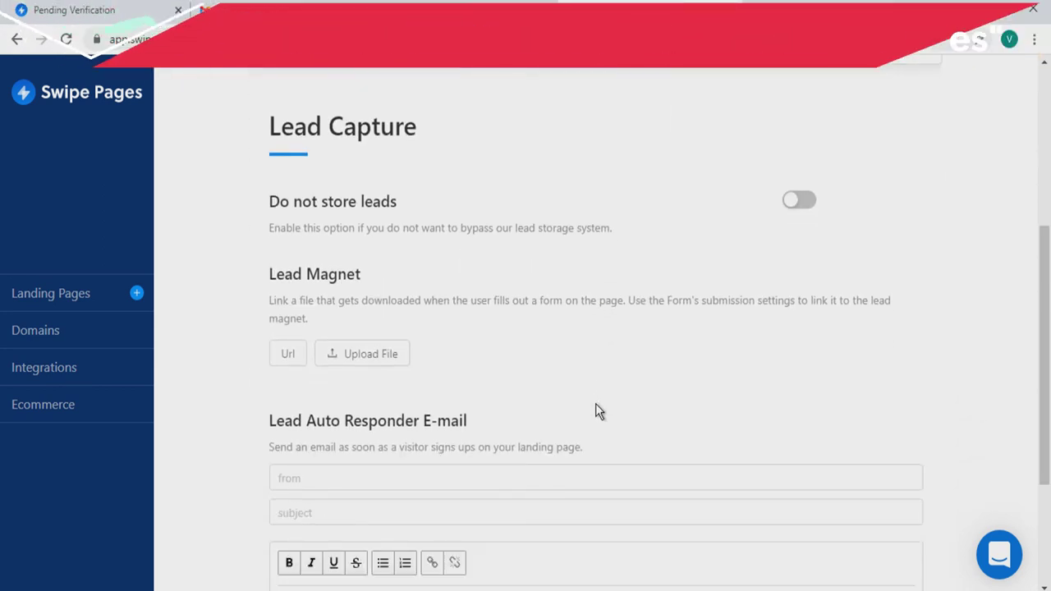
scroll(590, 413, down, 1)
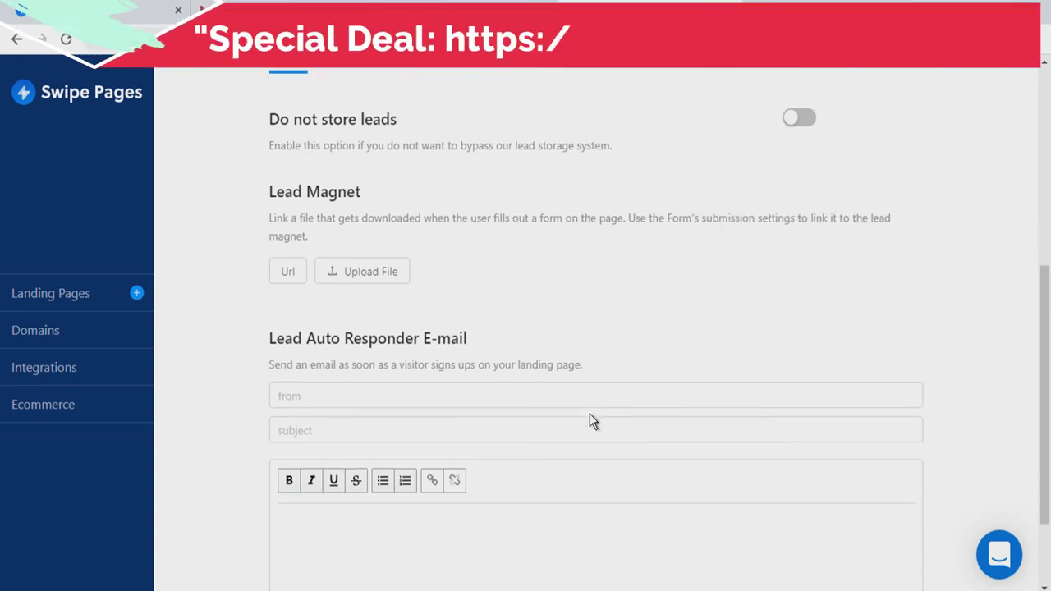
click(600, 429)
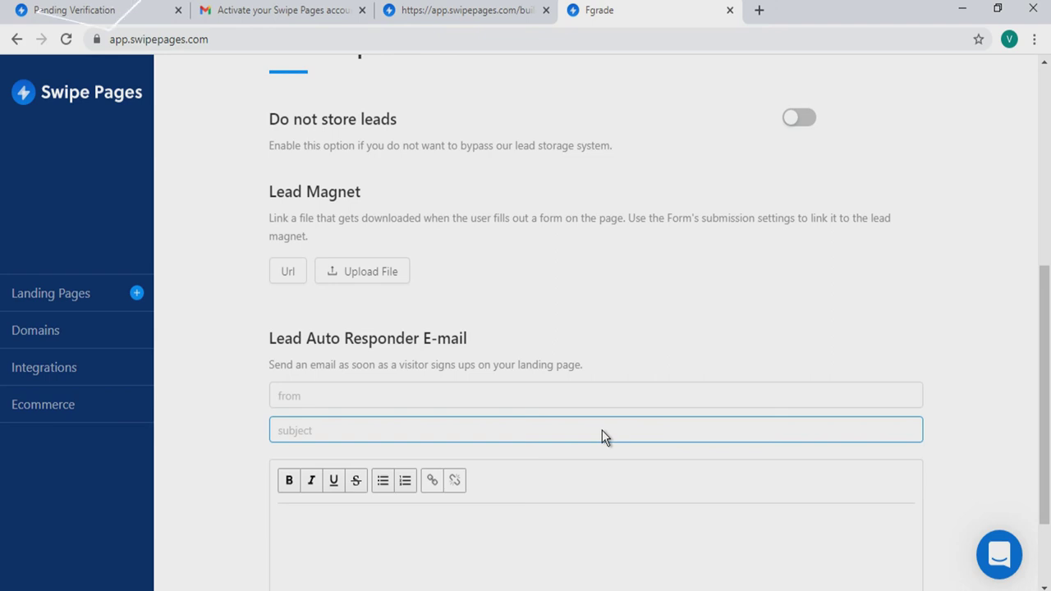
click(524, 406)
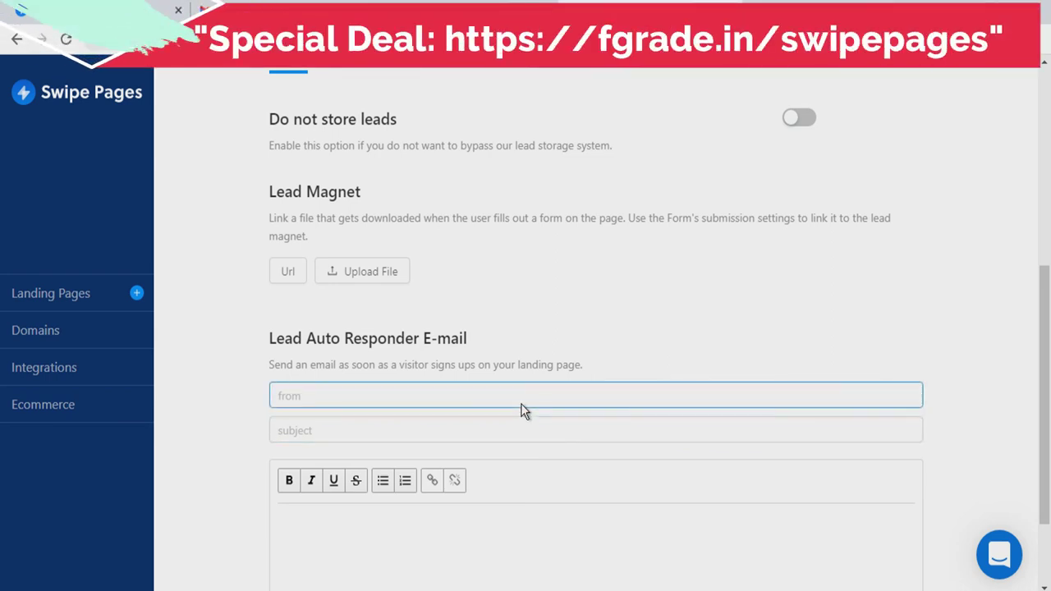
scroll(520, 403, up, 2)
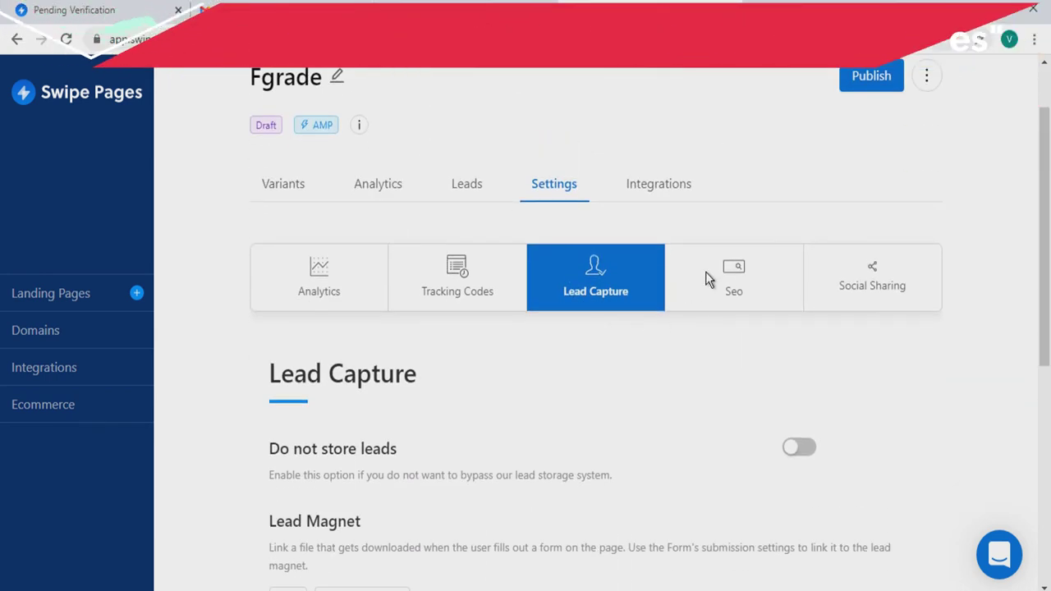
Review the SEO title, description and Other Meta Tags fields.
click(717, 275)
scroll(608, 397, down, 3)
click(547, 400)
scroll(500, 406, down, 2)
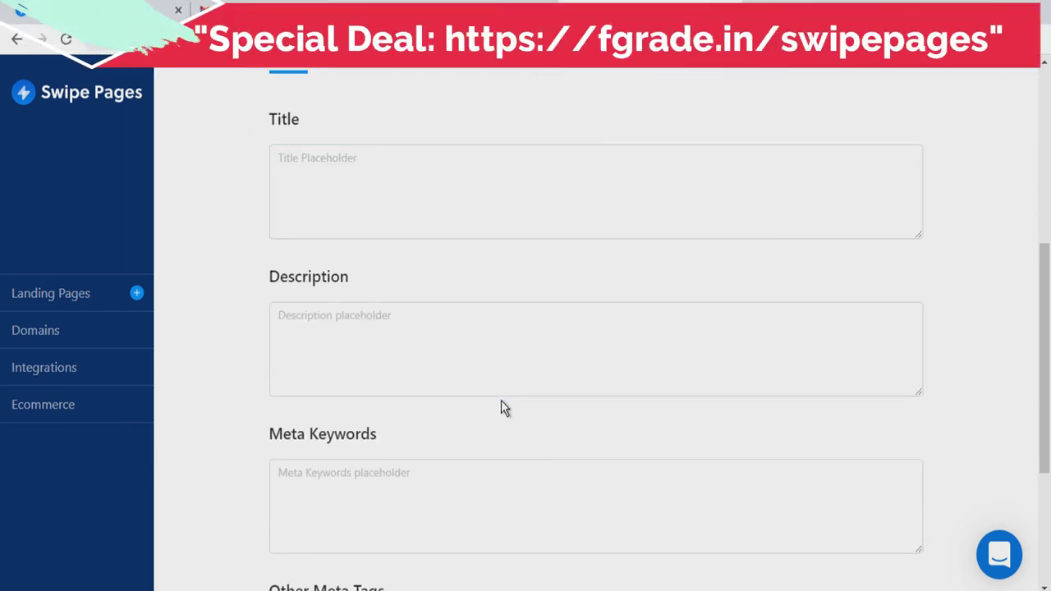
click(500, 401)
scroll(513, 390, down, 3)
click(524, 375)
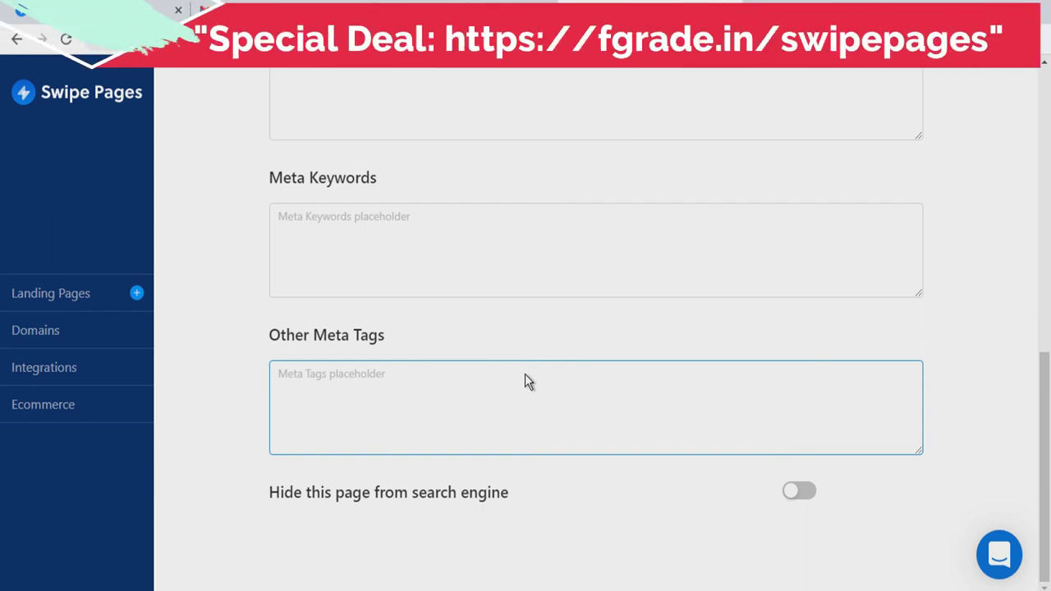
scroll(525, 375, up, 5)
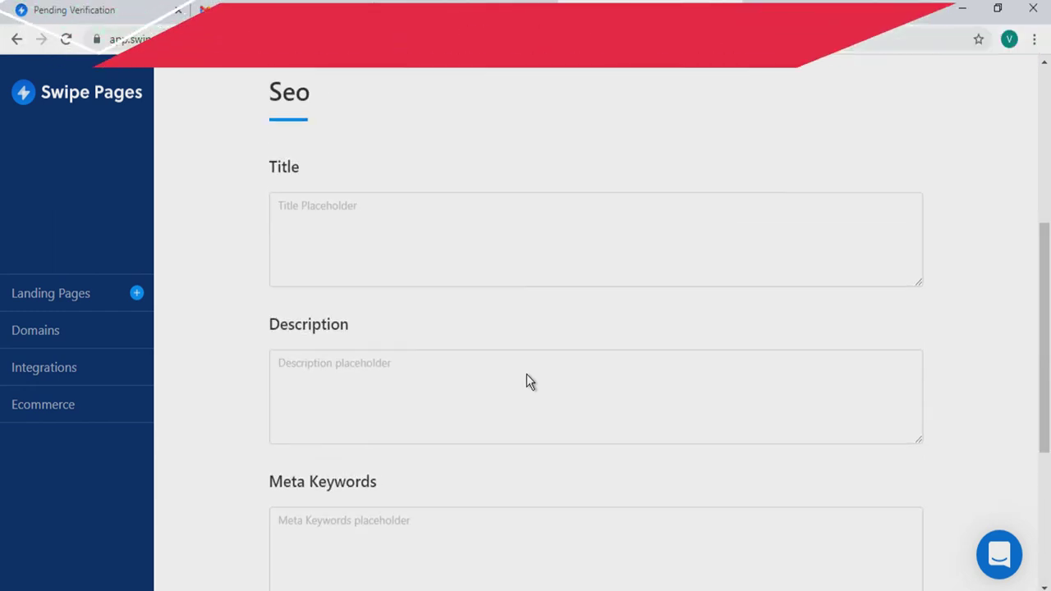
click(526, 375)
scroll(526, 374, up, 2)
Scroll through the empty Social Sharing OG Tags and Twitter Card settings.
click(844, 282)
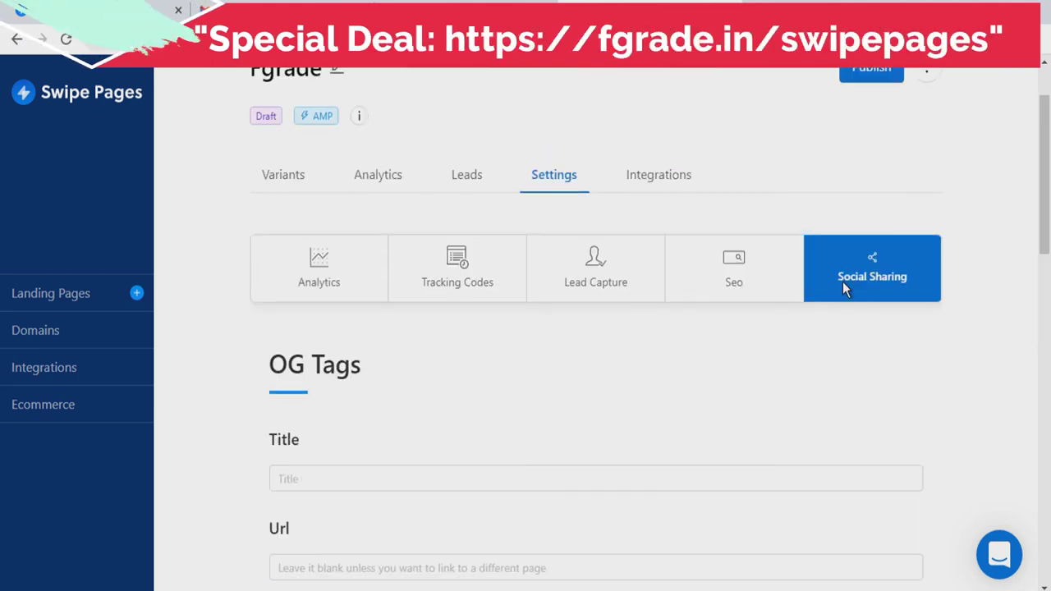
scroll(760, 361, down, 2)
scroll(595, 383, down, 1)
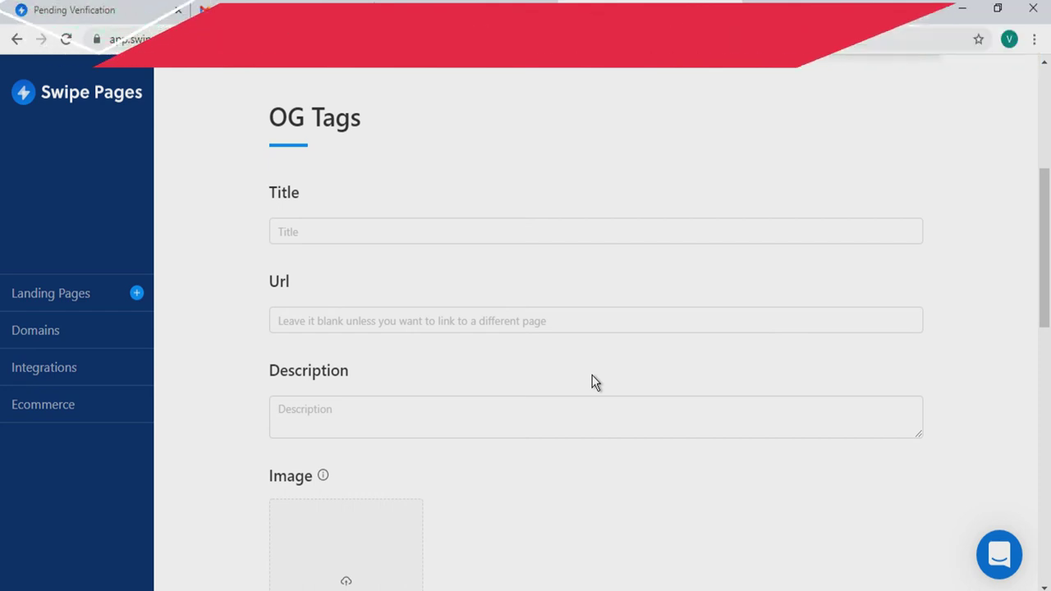
scroll(607, 366, down, 3)
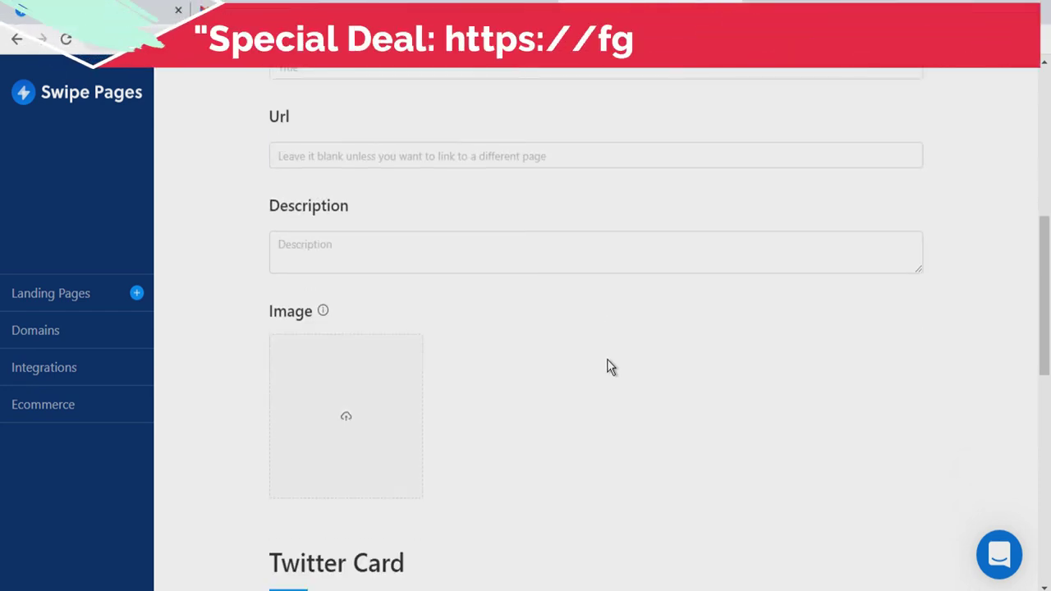